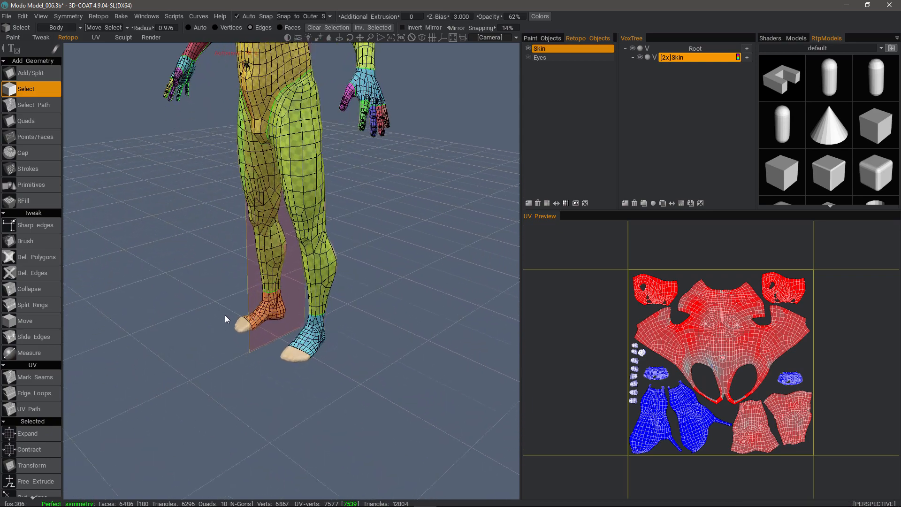
Step: Try adding two polygons onto the foot mesh's open edge above the toes with the Add/Split tool, and undo them
left_click_drag(224, 315, 261, 319)
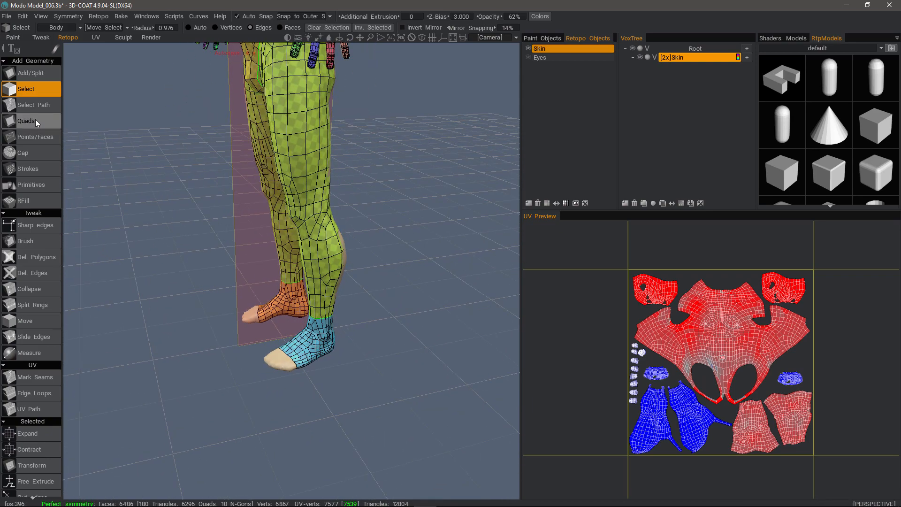
left_click(36, 72)
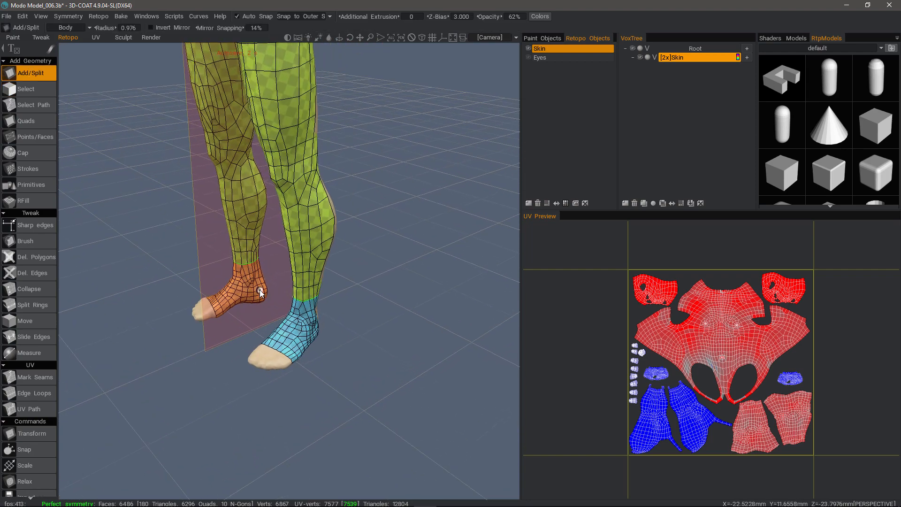
scroll(260, 289, "up", 5)
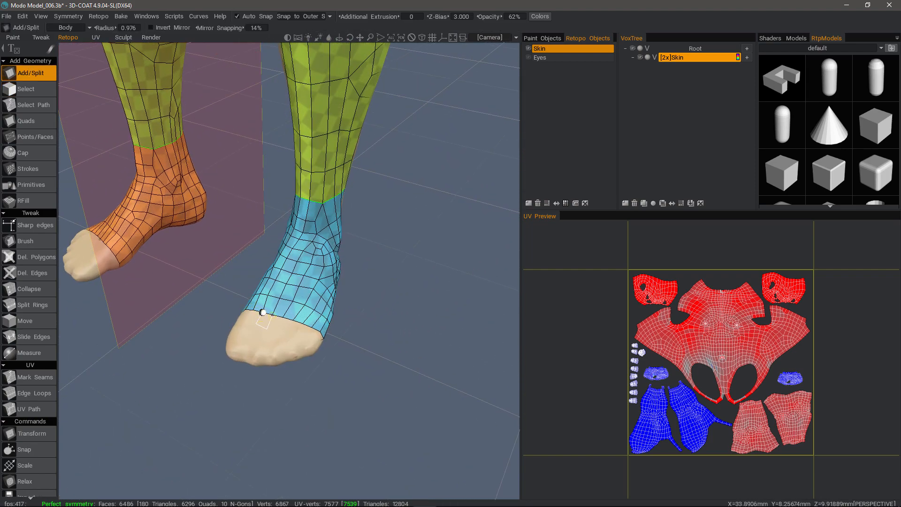
left_click(263, 312)
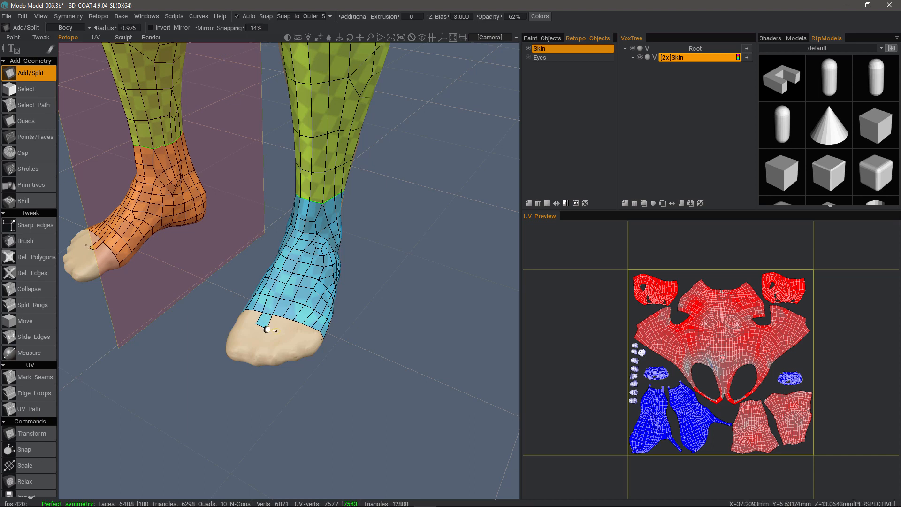
left_click(282, 318)
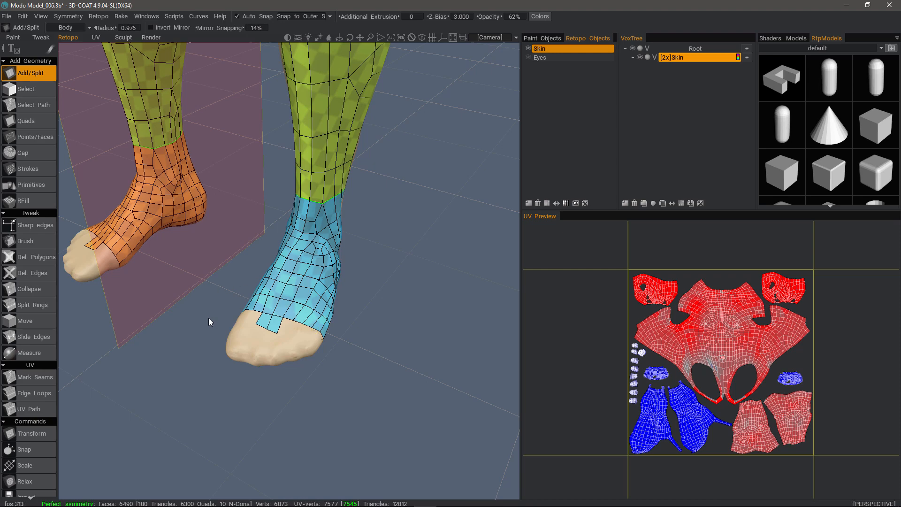
key("ctrl+z")
key("ctrl+z")
Step: Try extruding two quads from the foot's open edge using the Quads tool with the 2-Click Method, and undo them
left_click(35, 123)
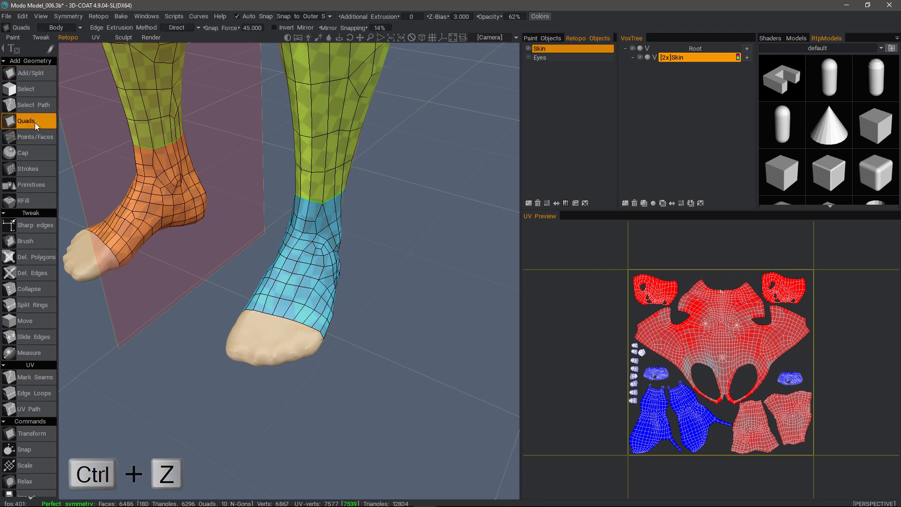
left_click(196, 28)
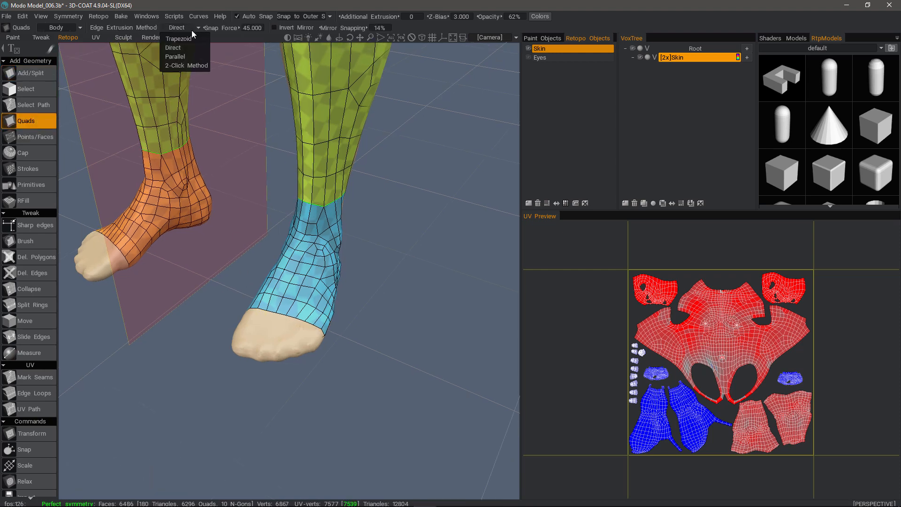
left_click(181, 45)
left_click(270, 324)
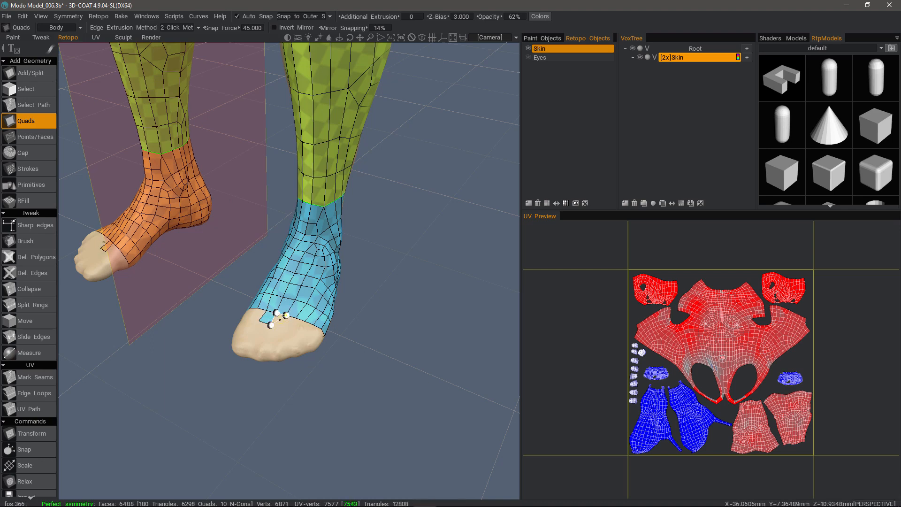
left_click_drag(283, 328, 253, 324, "alt")
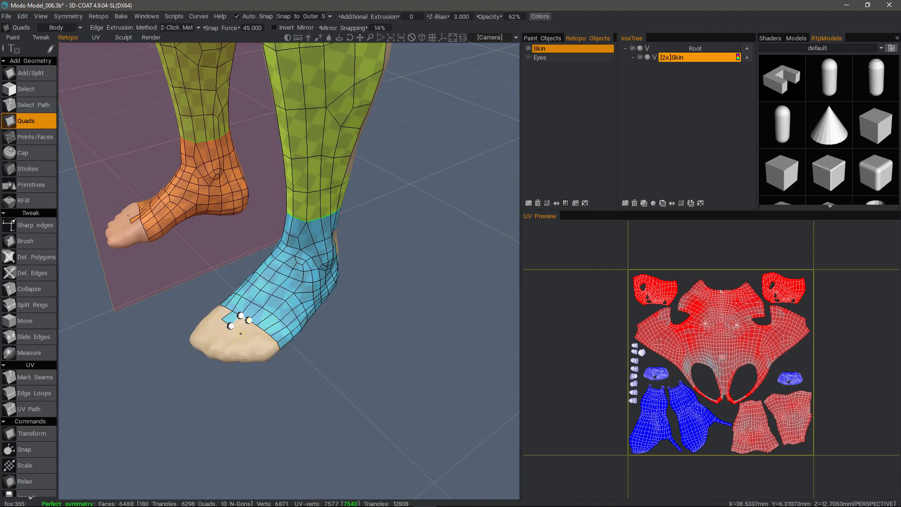
left_click(241, 332)
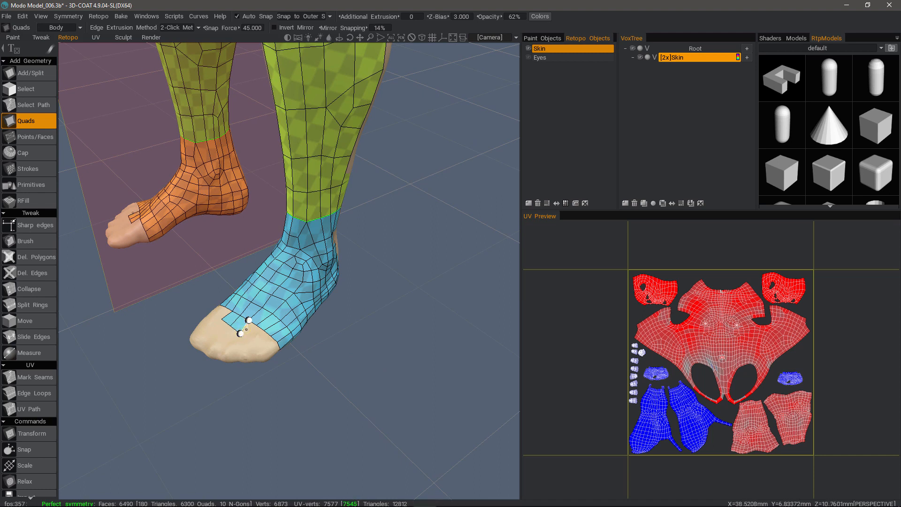
key("Escape")
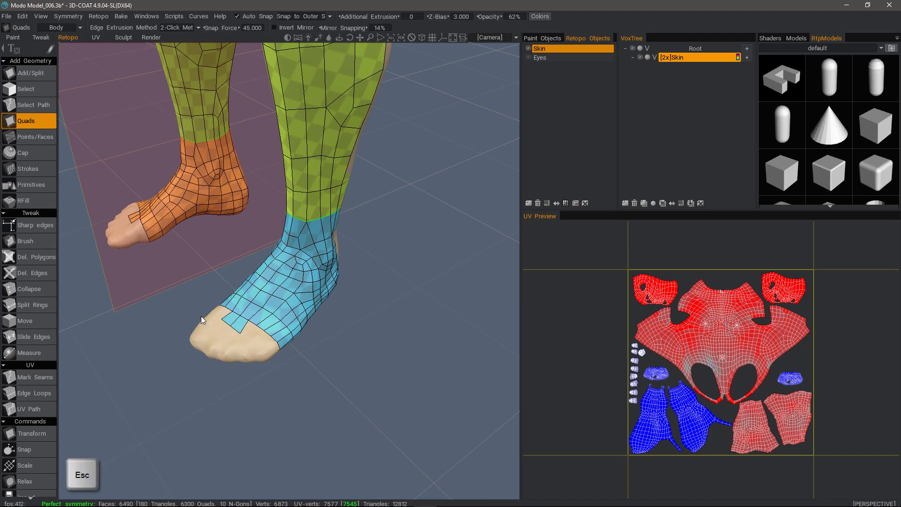
key("ctrl+z")
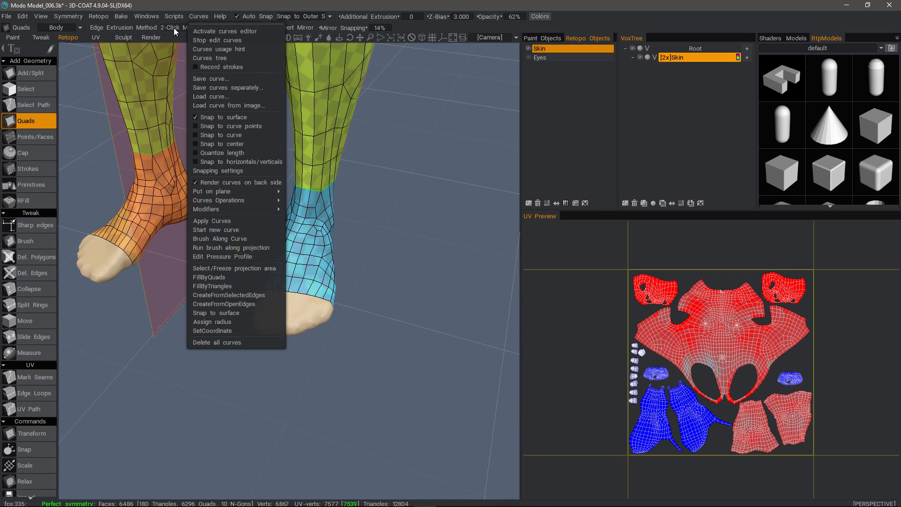
Step: Try extruding three adjoining quads from the foot's open edge using the Quads tool's Direct extrusion method, and undo them
left_click(174, 27)
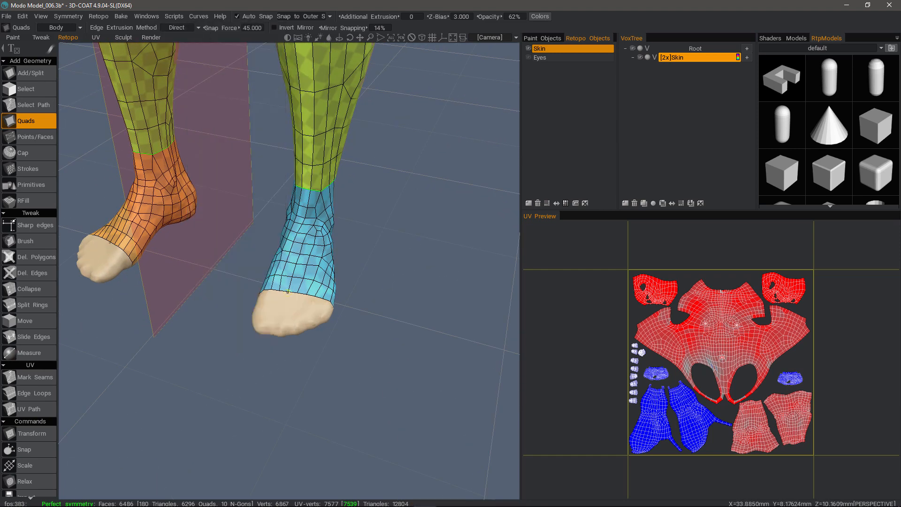
left_click_drag(282, 291, 279, 300)
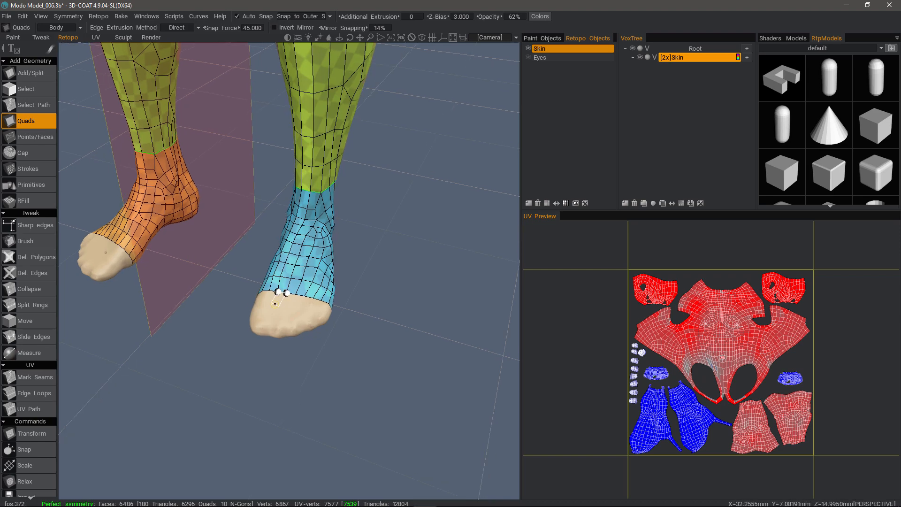
left_click(269, 310)
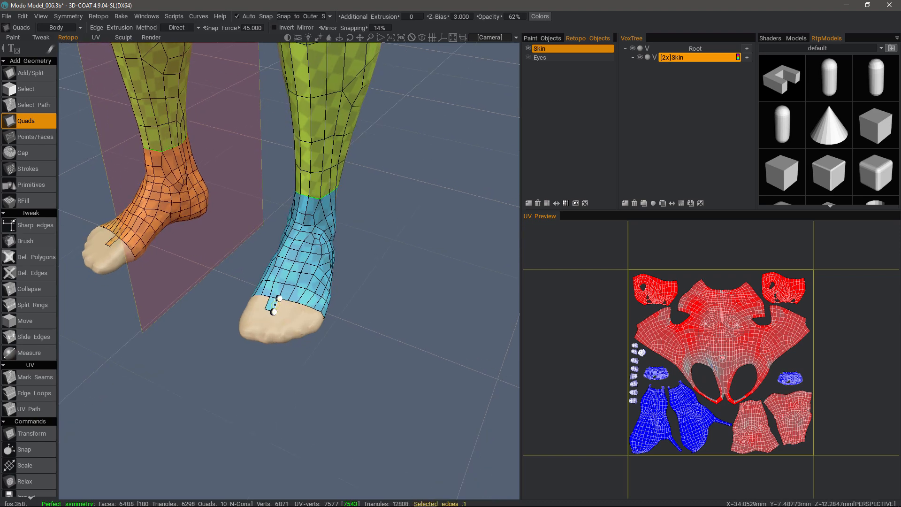
left_click(276, 305)
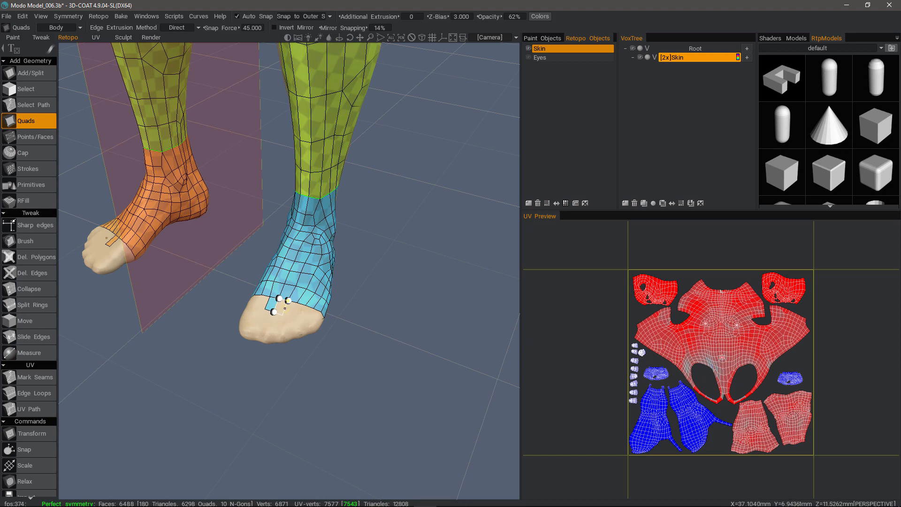
left_click(284, 308)
left_click(293, 313)
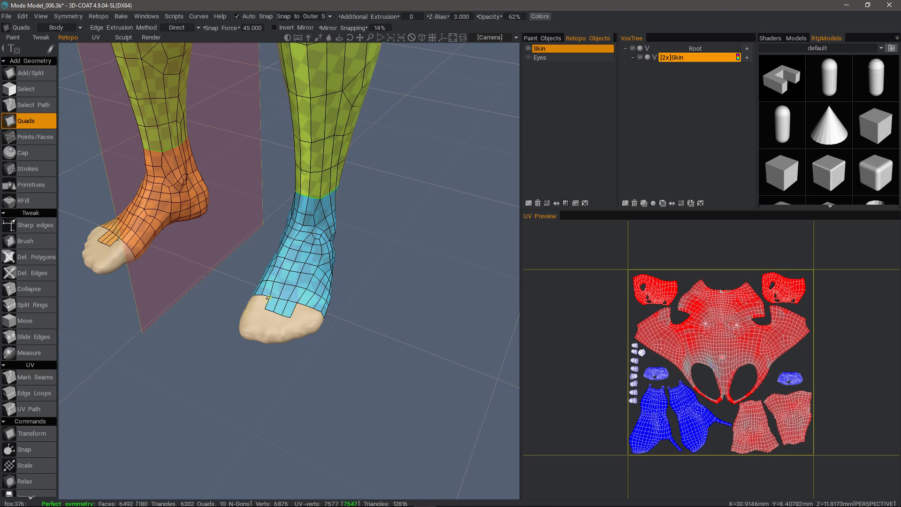
key("ctrl+z")
key("ctrl+z")
key("ctrl+z")
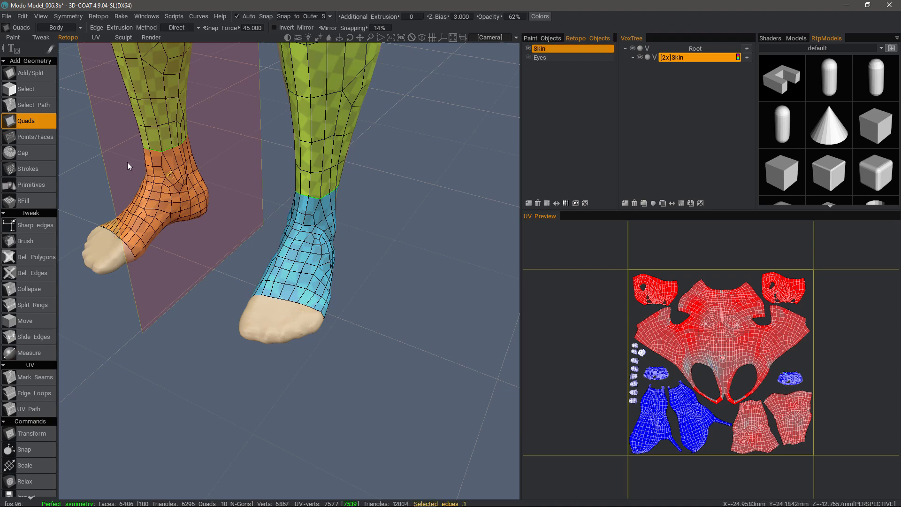
Step: Try covering the top of the toes with a grid of crossing Strokes, undo the generated faces and clear the strokes
left_click(42, 168)
mouse_move(264, 298)
left_mouse_down("alt")
mouse_move(292, 295)
mouse_move(274, 318)
left_mouse_up("alt")
mouse_move(283, 281)
left_mouse_down()
mouse_move(283, 312)
mouse_move(312, 310)
mouse_move(269, 309)
left_mouse_up()
left_click_drag(339, 291, 269, 297)
left_click_drag(268, 297, 269, 297)
key("Return")
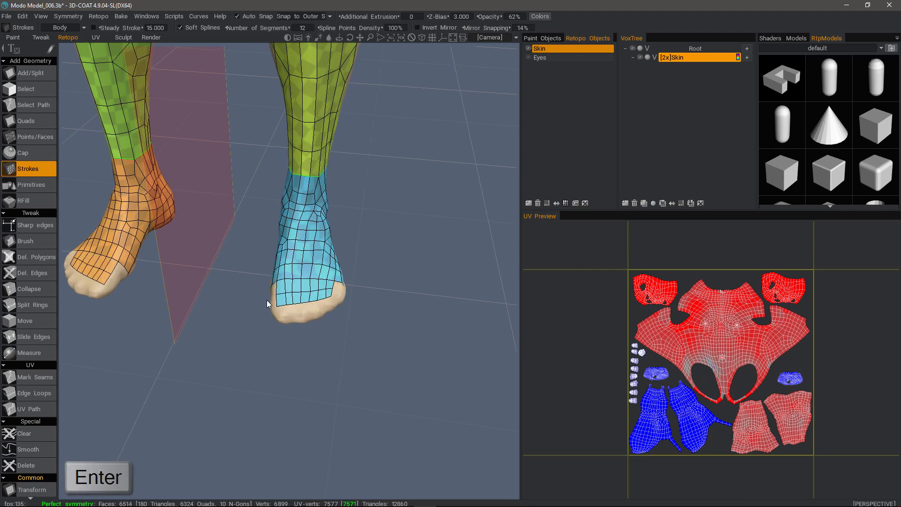
key("ctrl+z")
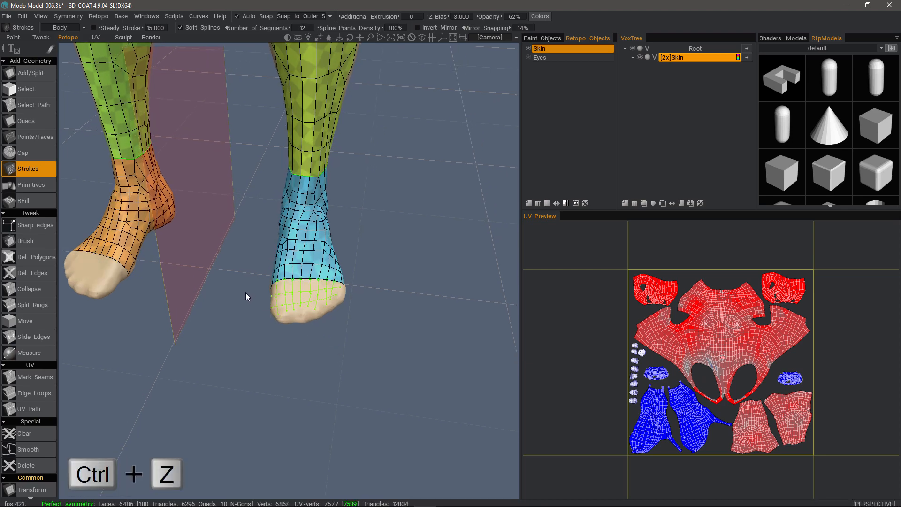
key("Escape")
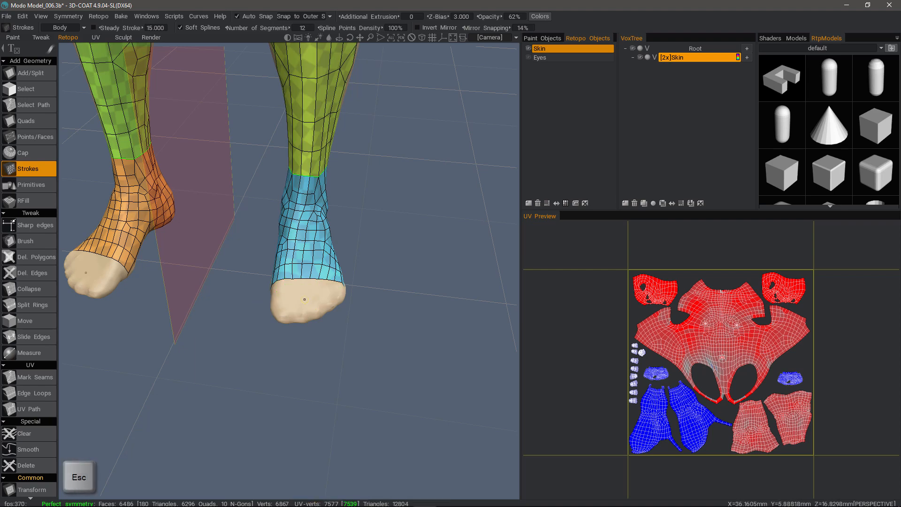
Step: Try selecting the whole open edge loop around the toes in Edges mode, and clear the selection
left_click_drag(465, 314, 442, 312)
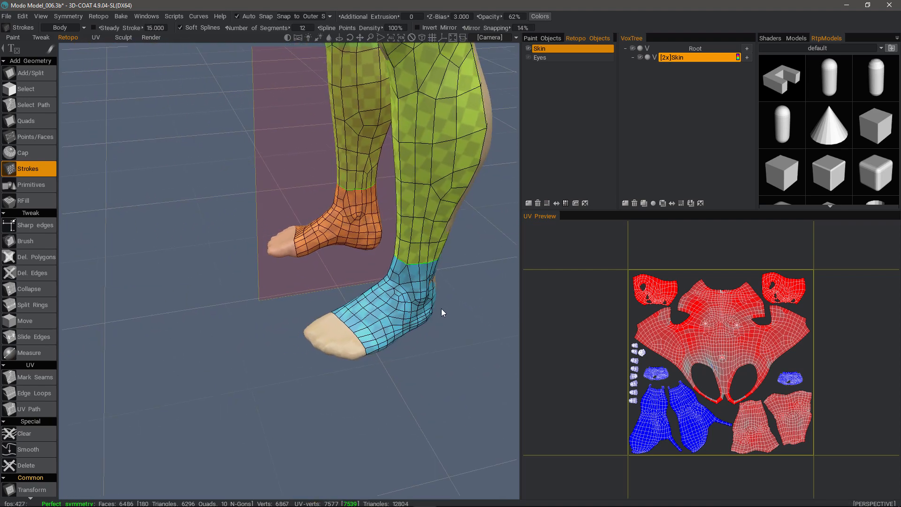
left_click(37, 92)
mouse_move(114, 97)
left_mouse_down()
mouse_move(184, 143)
mouse_move(221, 81)
mouse_move(181, 83)
mouse_move(236, 48)
mouse_move(370, 101)
left_mouse_up()
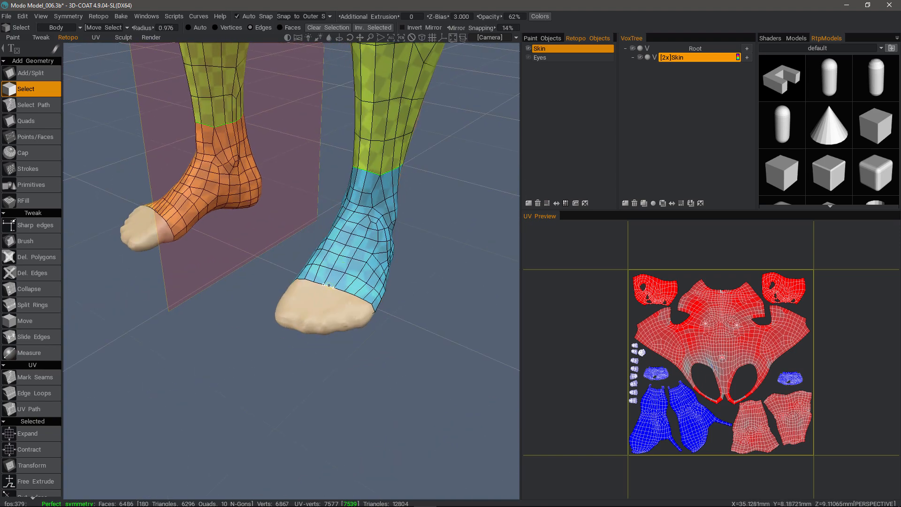
left_click(327, 285)
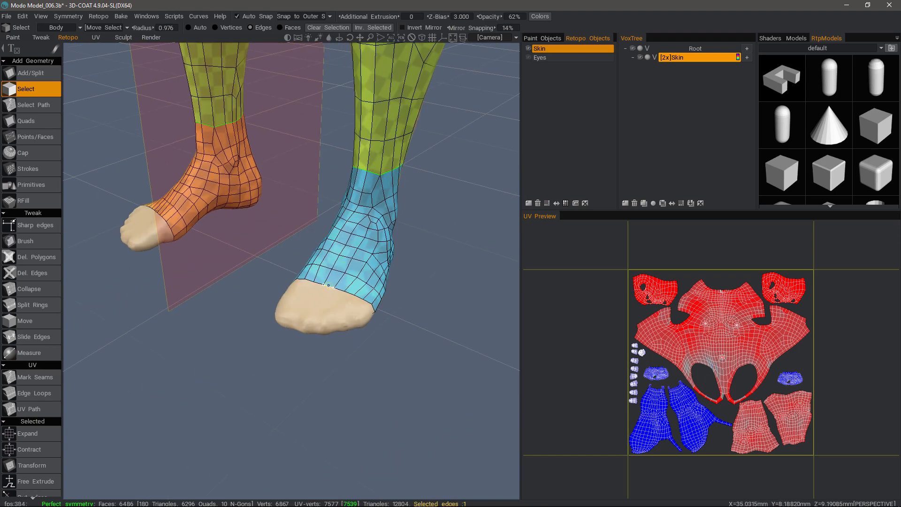
key("space")
left_click(227, 286)
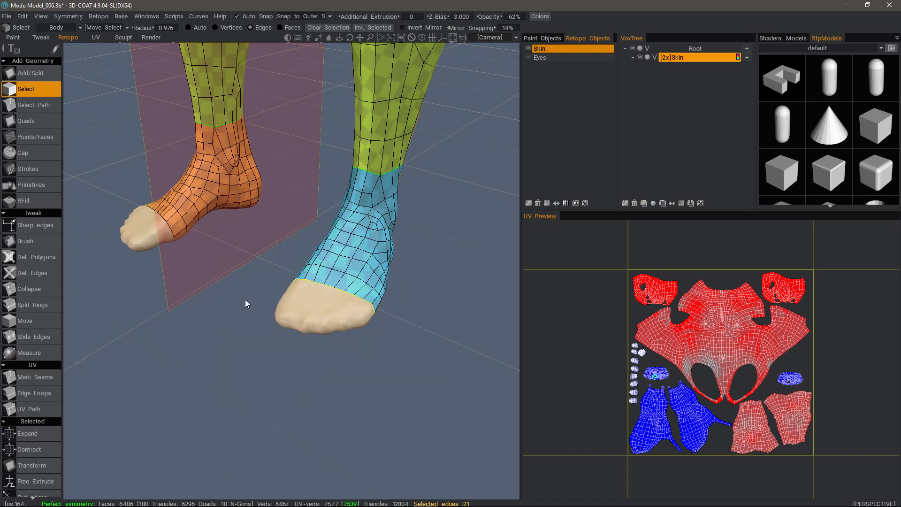
left_click(245, 299)
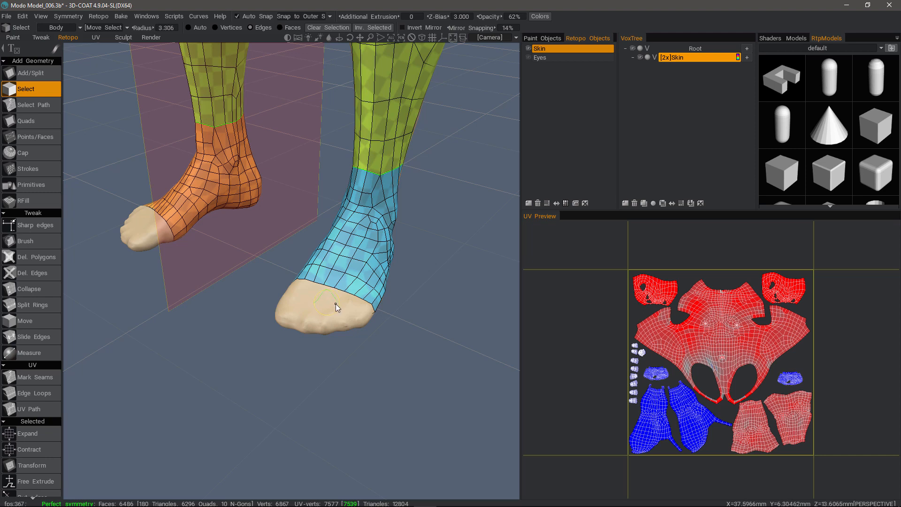
Step: Try selecting edges at the toe opening with a selection radius of about 3.67, clear them and reduce the radius to about 0.93
left_click(340, 289)
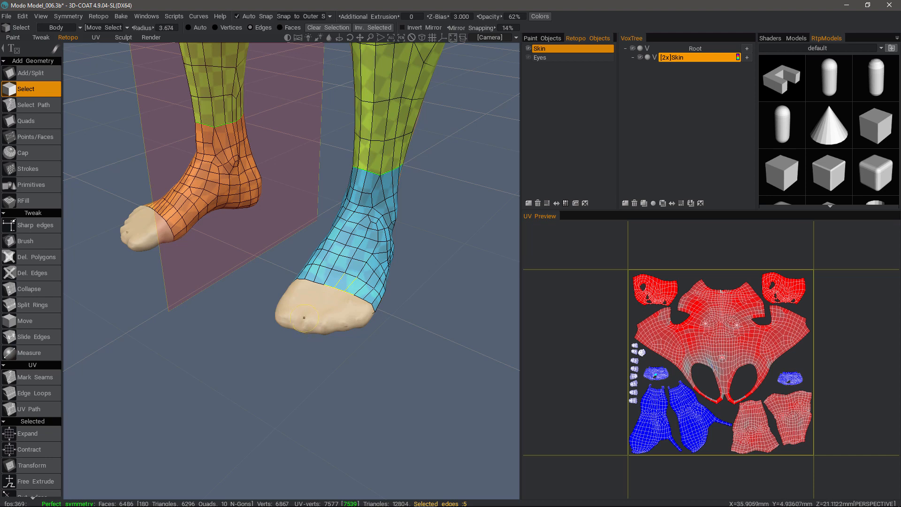
left_click(295, 305)
right_click_drag(331, 306, 334, 300)
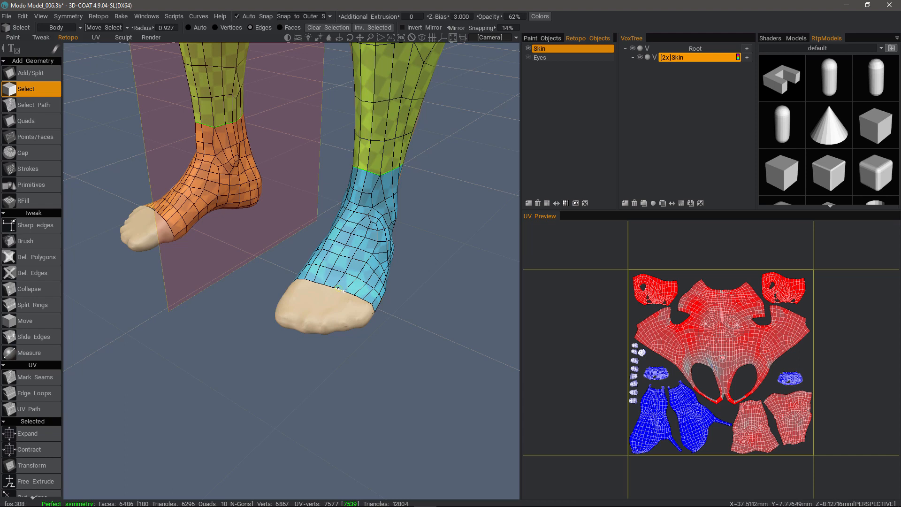
Step: Select the full open edge loop around the toes and shift it slightly back toward the ankle with Transform in local space
left_click(339, 288)
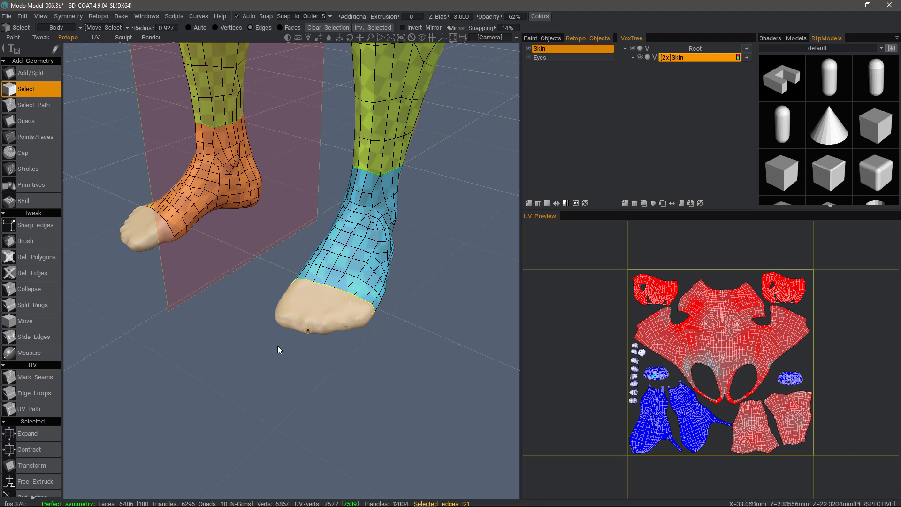
scroll(39, 463, "down", 3)
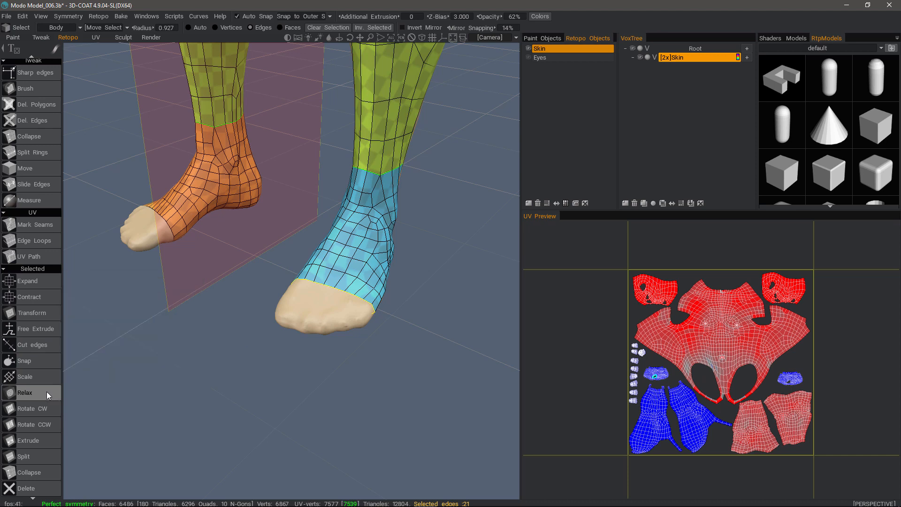
key("End")
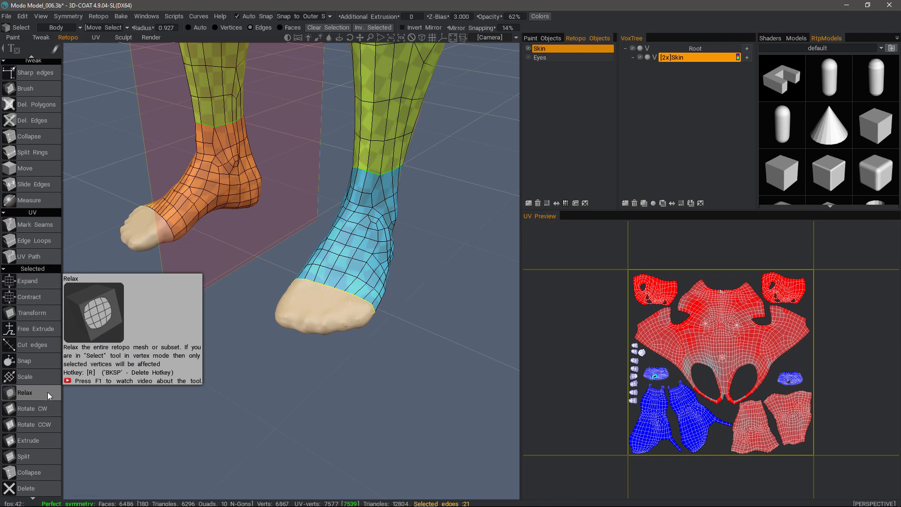
left_click(32, 312)
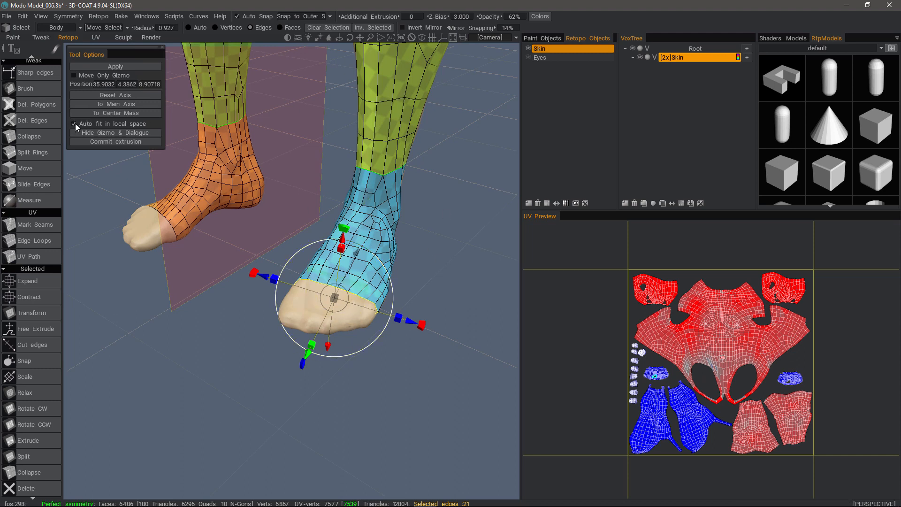
left_click_drag(143, 197, 408, 263, "alt")
left_click_drag(345, 248, 225, 306, "alt")
left_click_drag(280, 331, 240, 323, "alt")
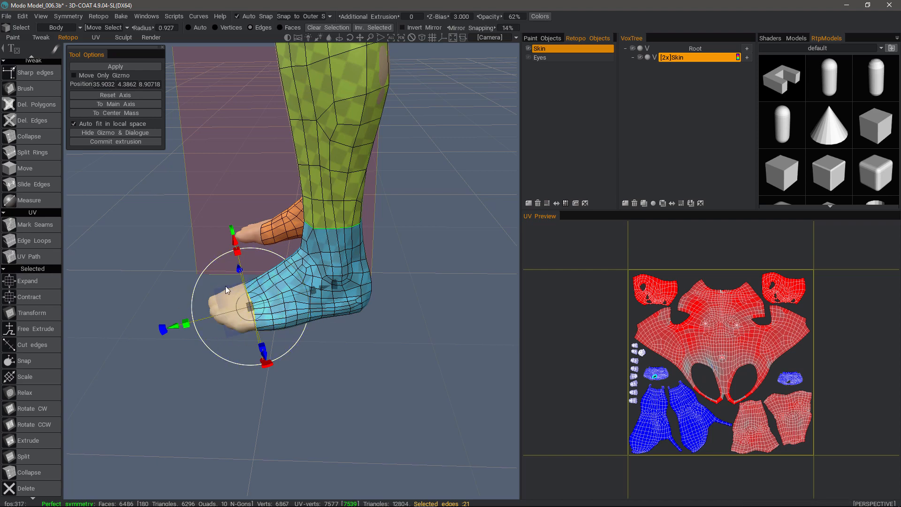
left_click_drag(225, 286, 300, 343, "alt")
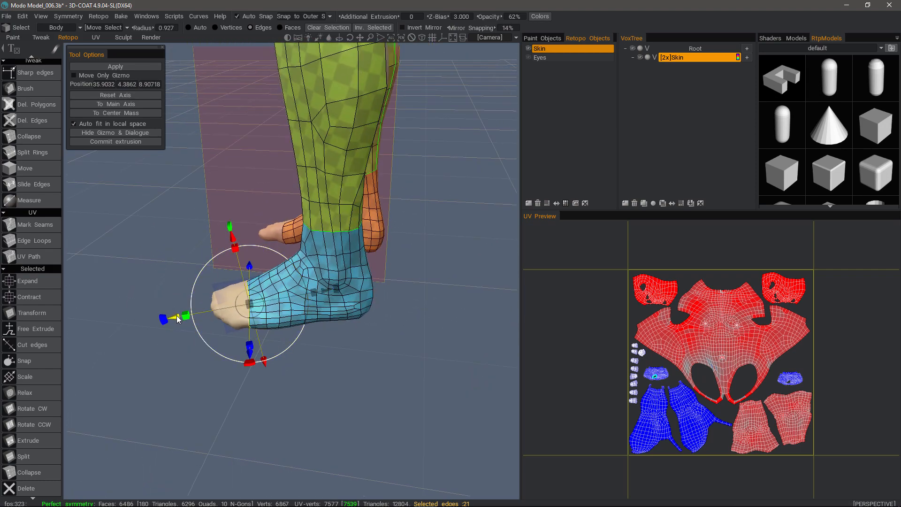
mouse_move(176, 318)
left_mouse_down()
mouse_move(158, 318)
mouse_move(177, 318)
left_mouse_up()
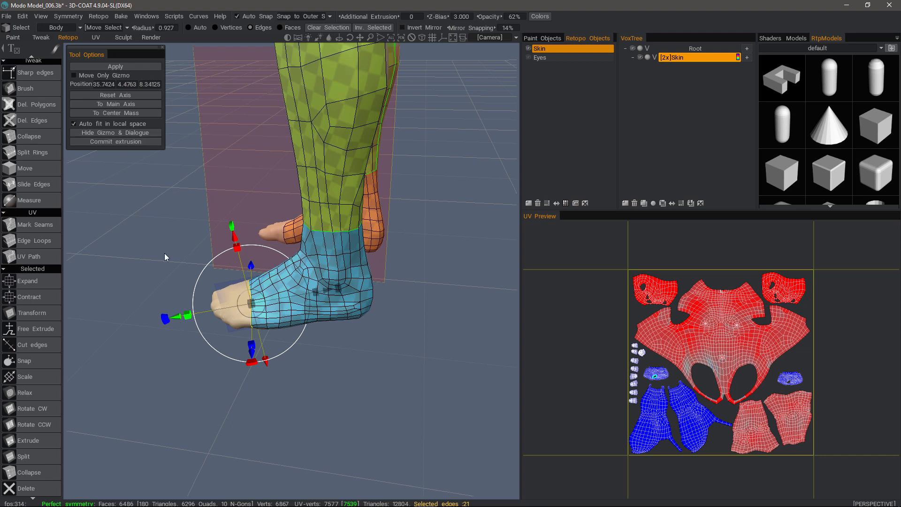
Step: Extrude the selected toe-opening edge loop forward into a new ring of faces with Transform and apply it
key("Return")
left_click_drag(177, 317, 281, 312)
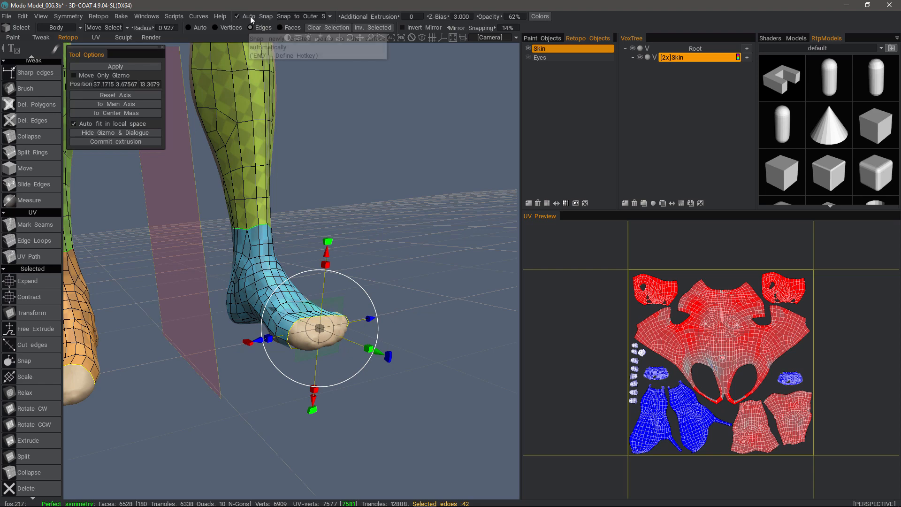
left_click_drag(400, 365, 357, 346)
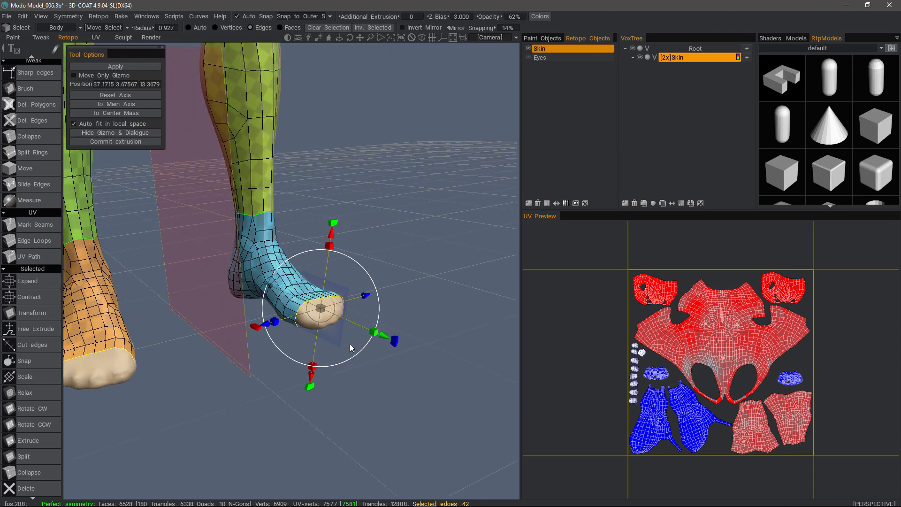
key("Return")
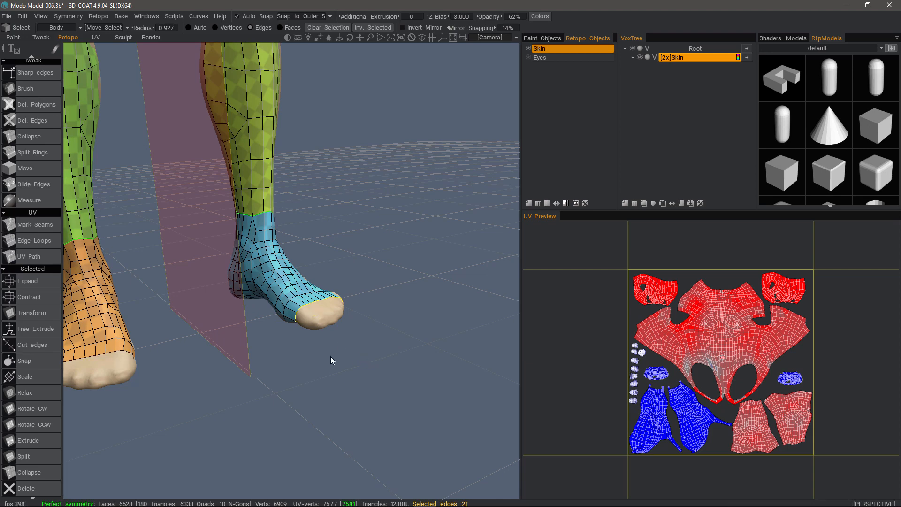
Step: Extrude the open edge loop a second time toward the toe tips with Transform, fit it around the toes and leave the gizmo
key("t")
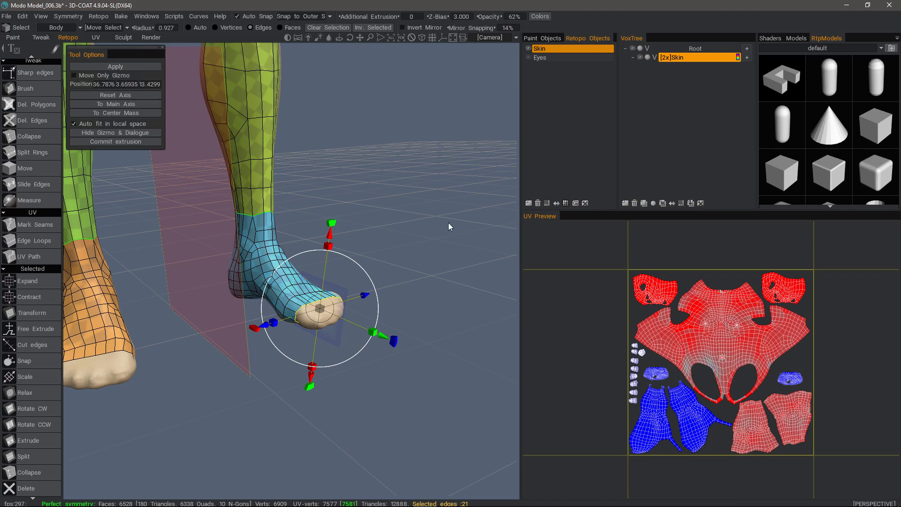
left_click_drag(404, 361, 135, 373)
key("Return")
left_click_drag(198, 347, 205, 339)
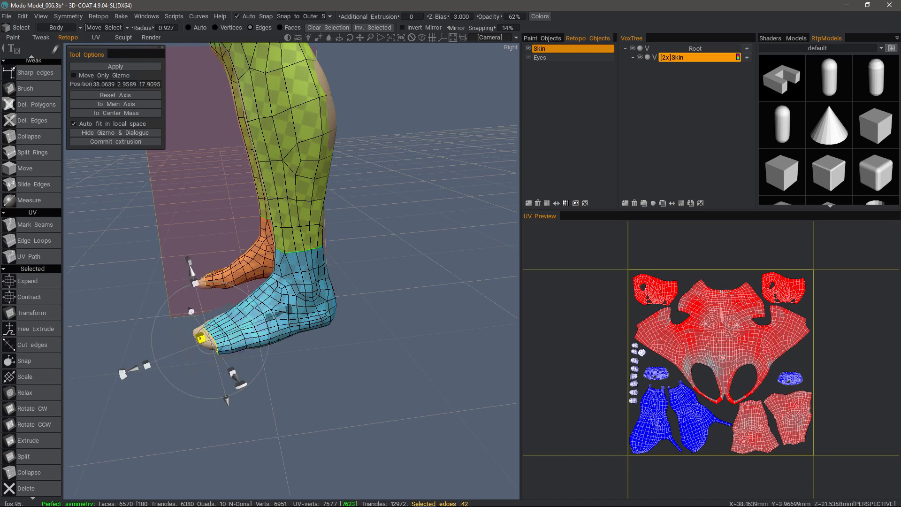
left_click_drag(199, 338, 325, 328, "alt")
left_click_drag(330, 339, 351, 328, "alt")
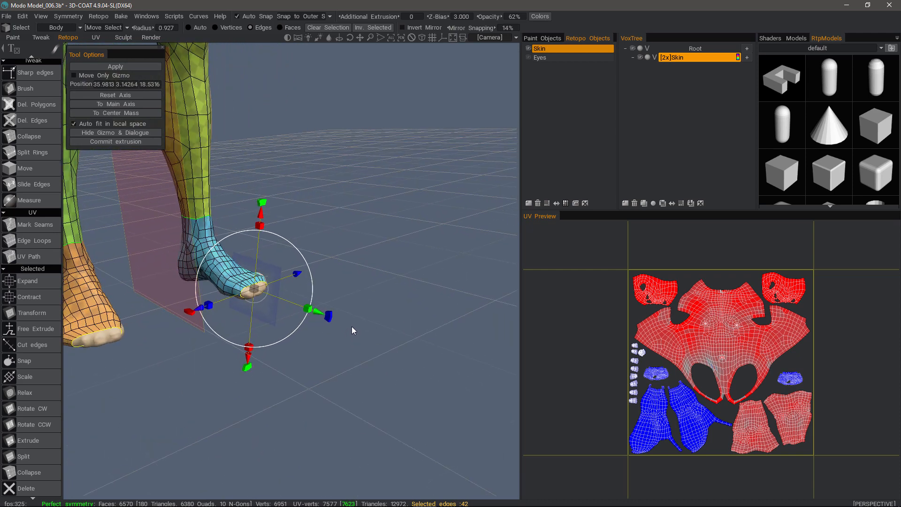
key("Escape")
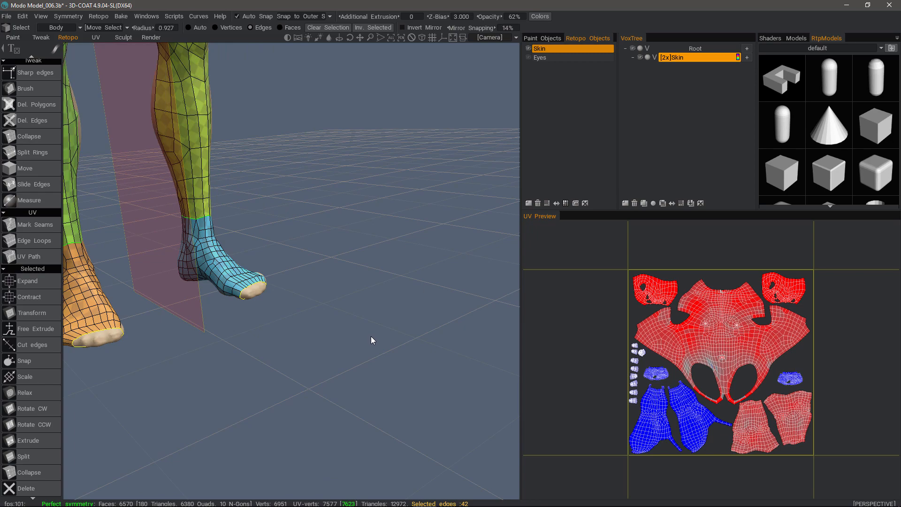
Step: Add four edge loops across the newly extruded bands behind the toes with Split Rings
left_click_drag(394, 311, 152, 305, "alt")
middle_click_drag(226, 307, 270, 306, "alt")
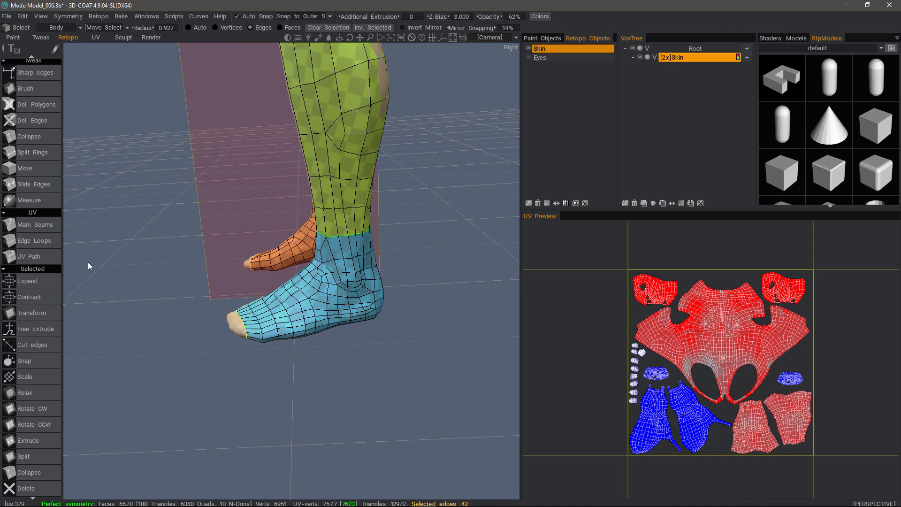
left_click(38, 151)
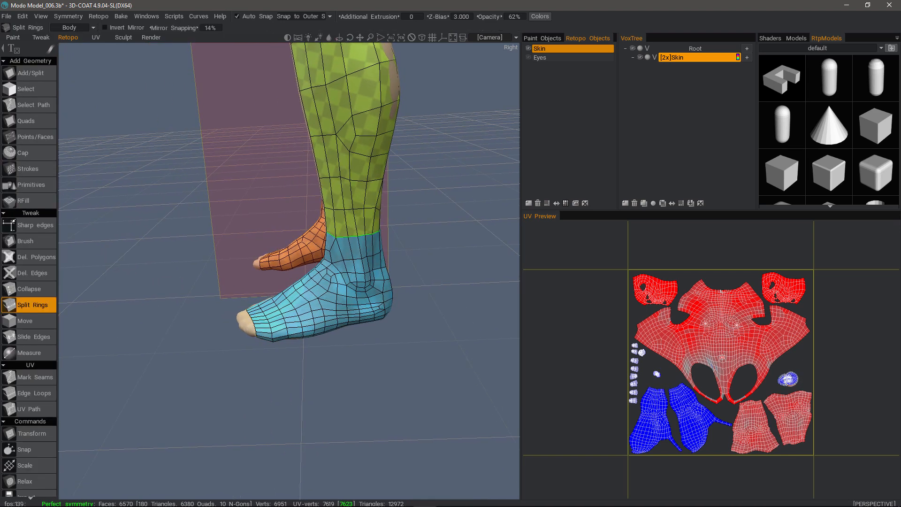
left_click(272, 313)
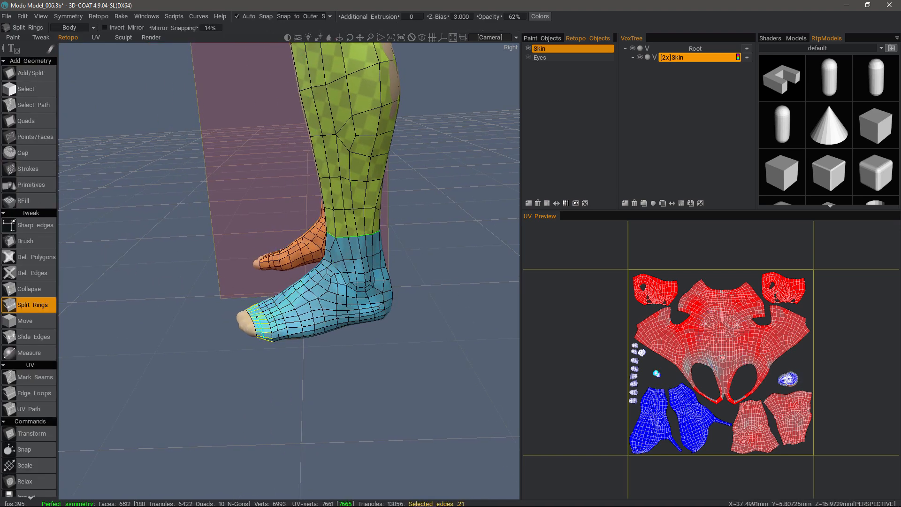
left_click(257, 318)
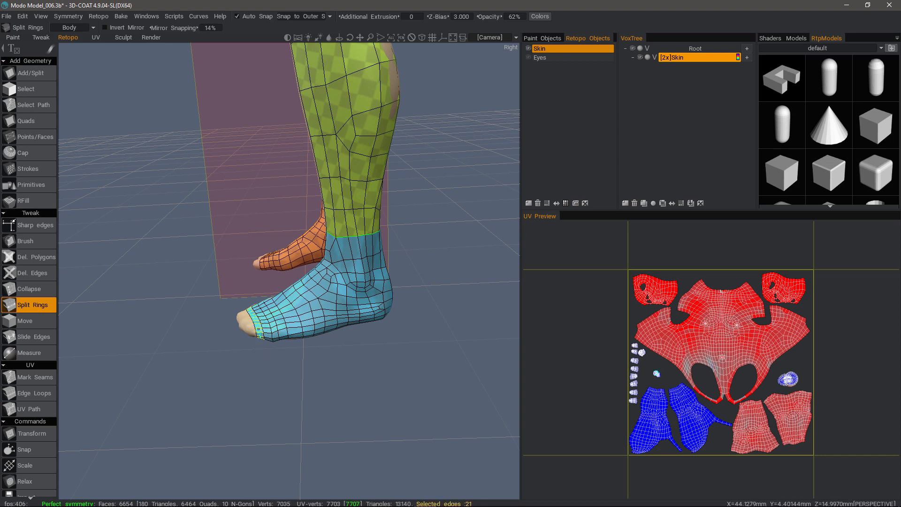
left_click(255, 324)
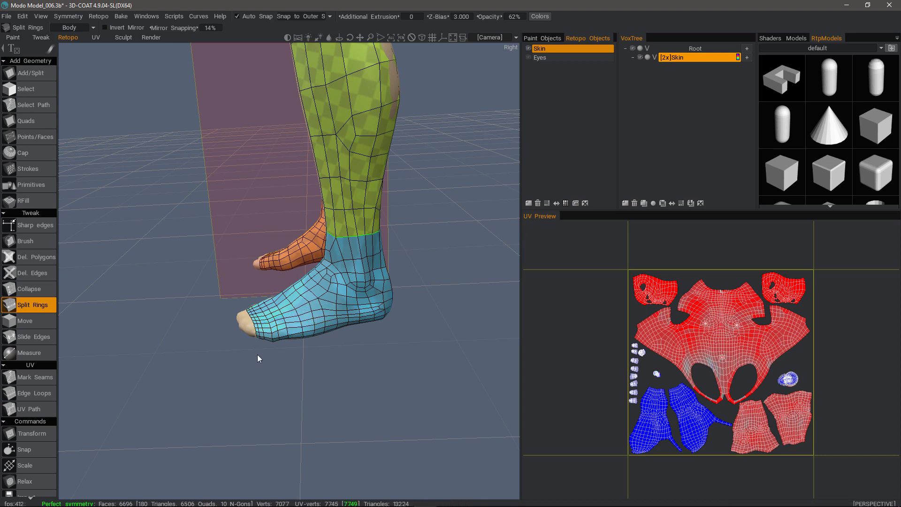
left_click(295, 329)
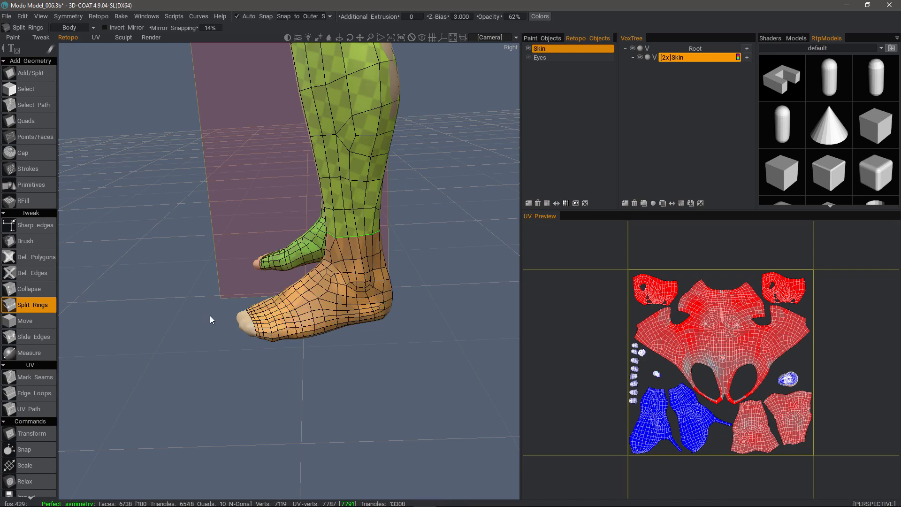
Step: Select the open edge loop around the toes and repeatedly expand the selection over the front part of the foot
left_click_drag(196, 208, 263, 296)
left_click(33, 90)
scroll(261, 304, "up", 3)
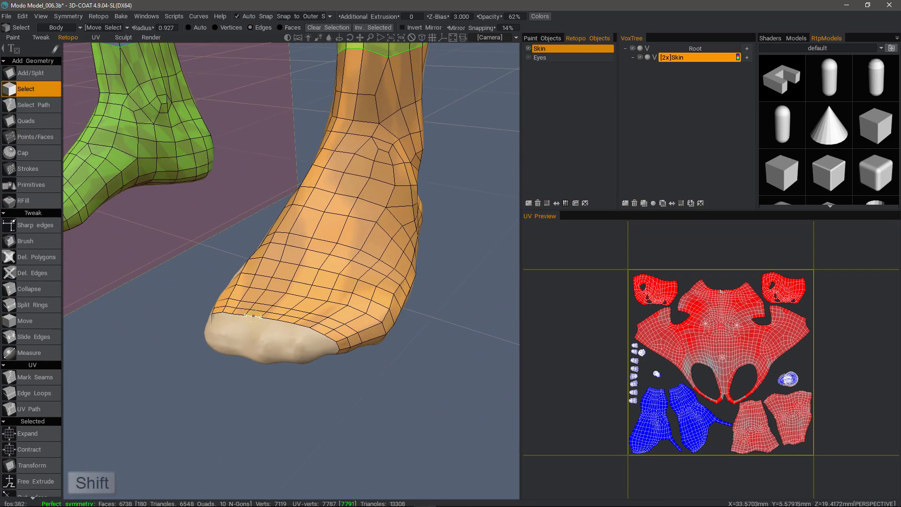
left_click(258, 354, "shift")
scroll(258, 353, "down", 1)
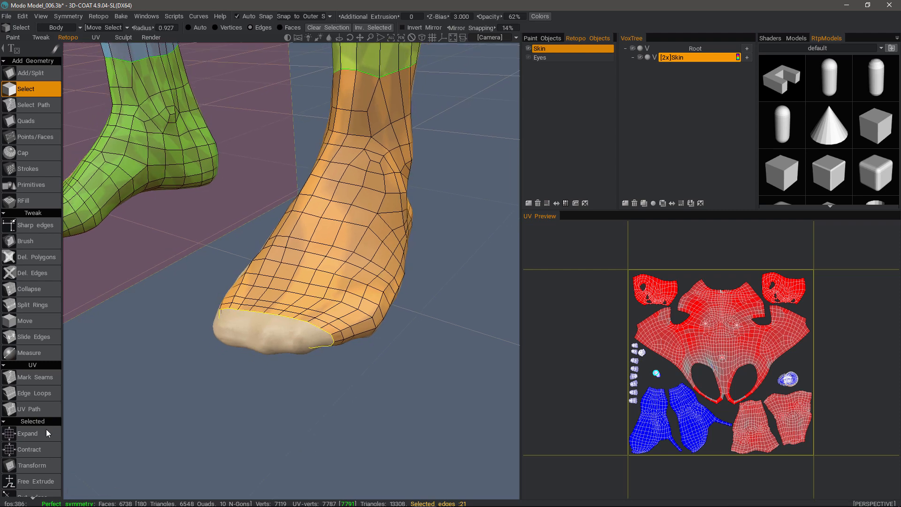
left_click(44, 433)
left_click(44, 435)
left_click(44, 431)
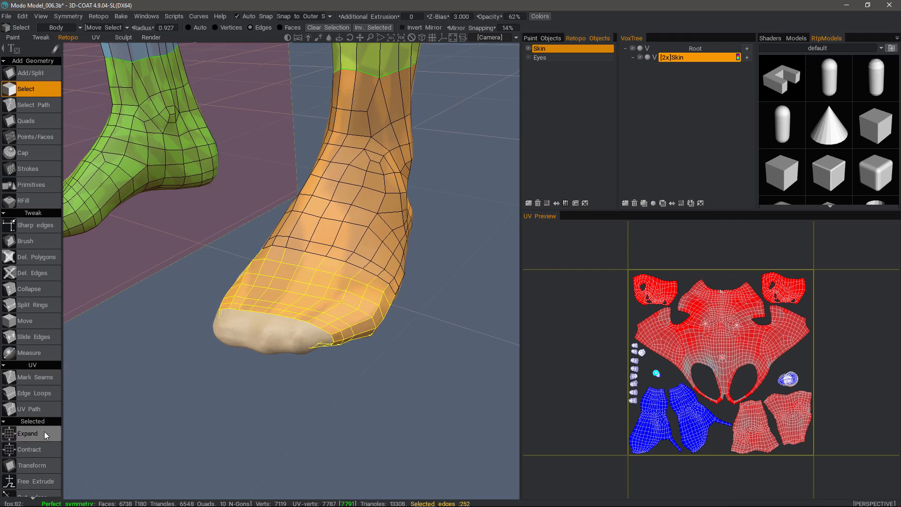
left_click(44, 433)
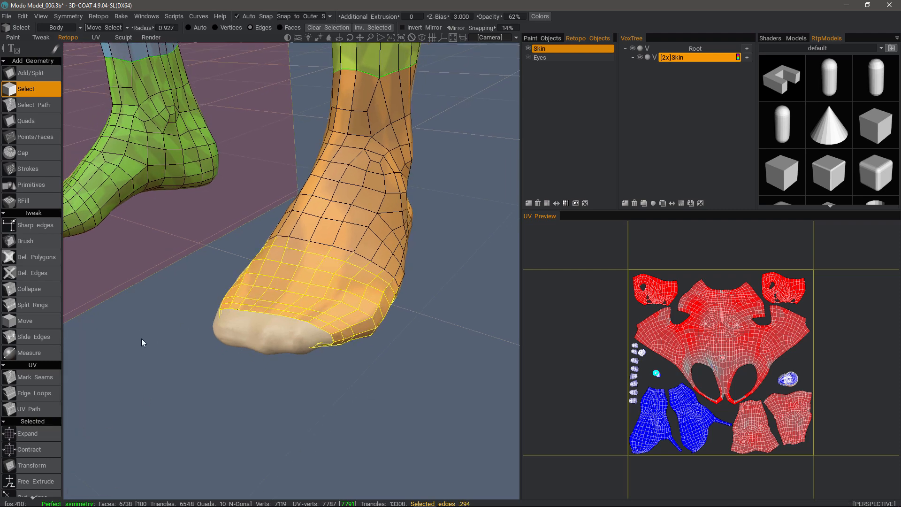
Step: Relax the selected front-of-foot edges several times to even out their spacing, and clear the selection
scroll(142, 339, "down", 2)
left_click_drag(142, 339, 102, 378)
scroll(36, 460, "down", 4)
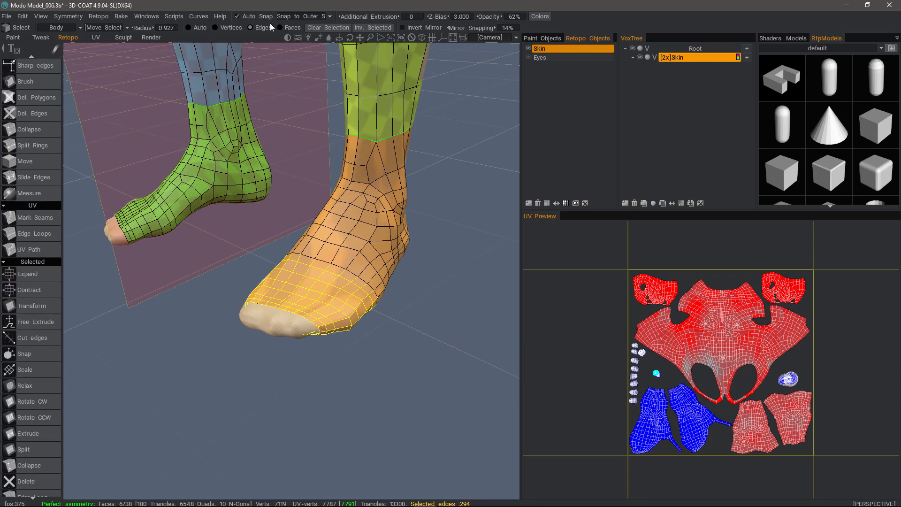
left_click_drag(306, 263, 291, 272, "alt")
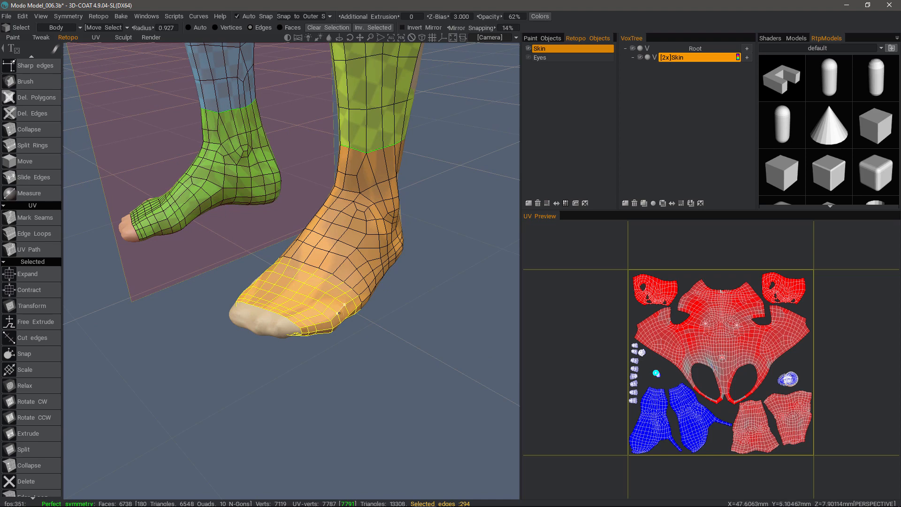
scroll(308, 334, "up", 4)
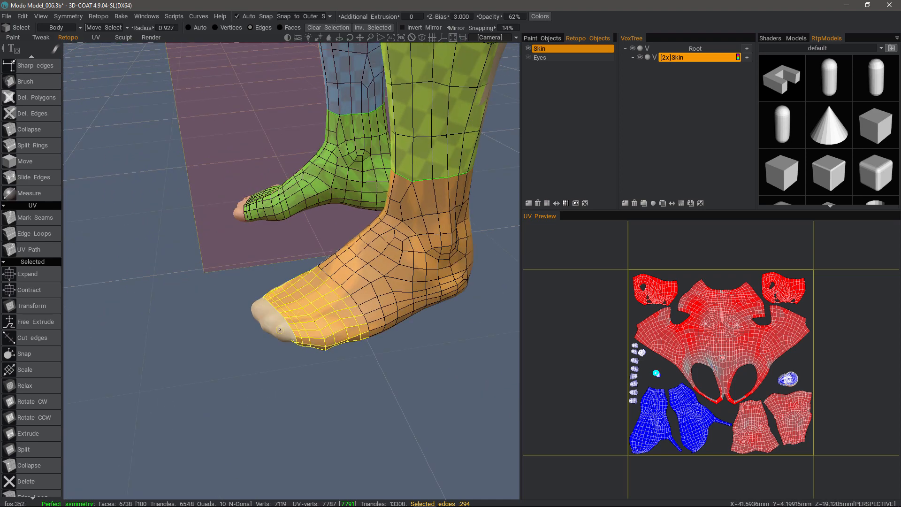
left_click_drag(247, 321, 244, 326, "alt")
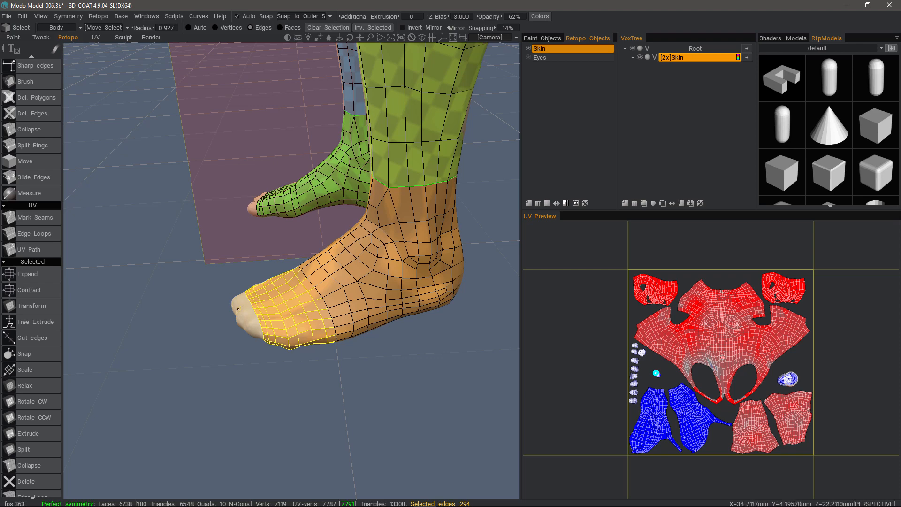
left_click(47, 386)
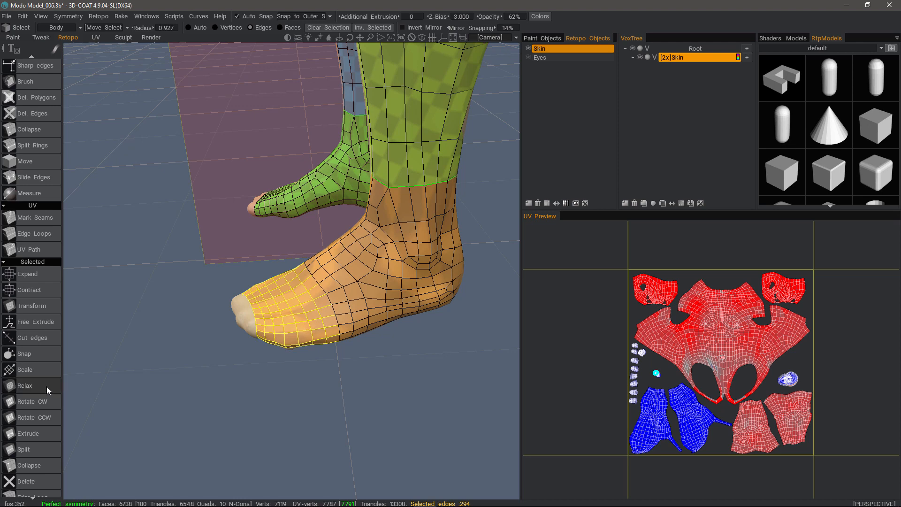
left_click(39, 386)
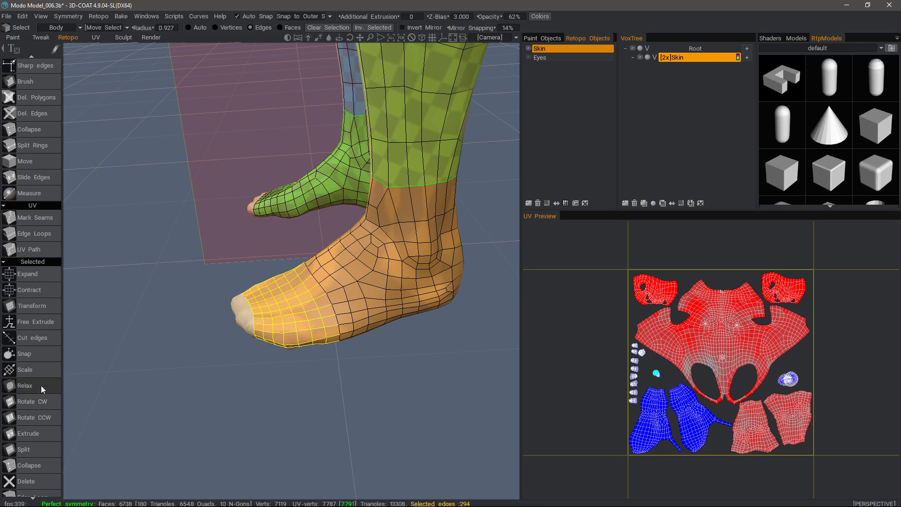
left_click(41, 386)
left_click(38, 387)
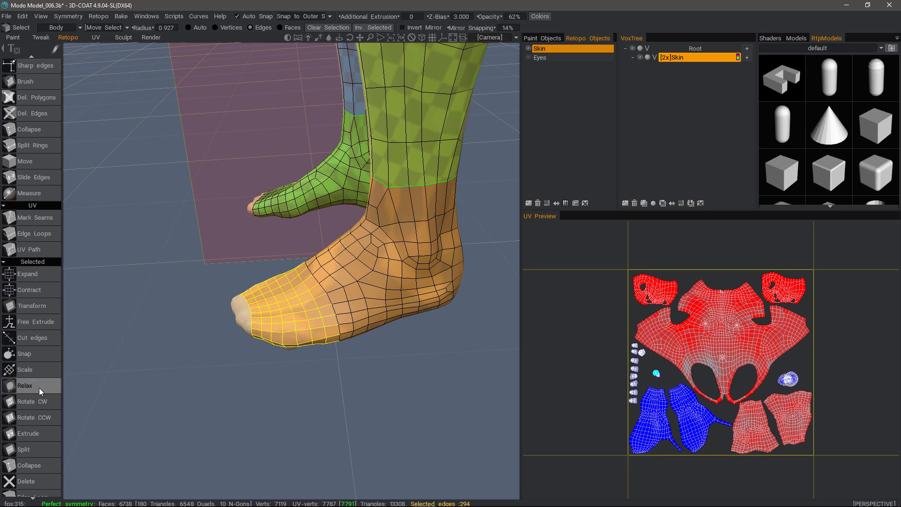
left_click(205, 320)
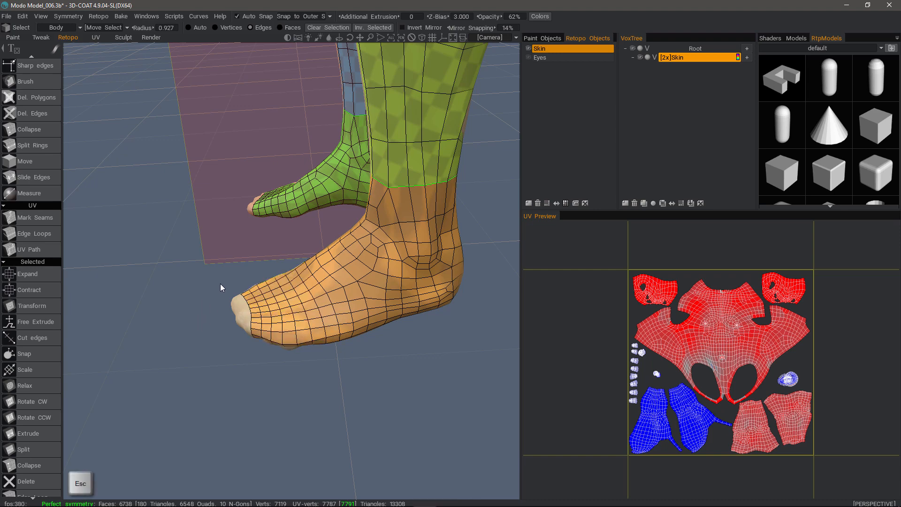
Step: Smooth the mesh over the top and outer side of the foot with the Brush tool at a radius of about 5.588
left_click(41, 103)
left_click(47, 243)
left_click_drag(178, 312, 324, 277, "alt")
right_click_drag(324, 277, 225, 300, "alt")
middle_click_drag(225, 301, 209, 355, "alt")
right_click_drag(219, 369, 248, 374)
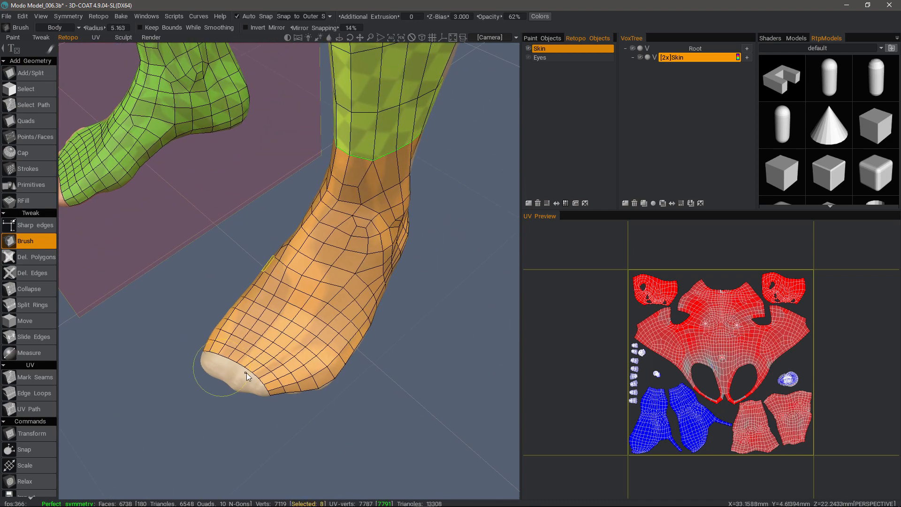
mouse_move(248, 357)
left_mouse_down("alt")
mouse_move(279, 317)
mouse_move(369, 298)
mouse_move(350, 277)
mouse_move(388, 346)
mouse_move(408, 291)
left_mouse_up("alt")
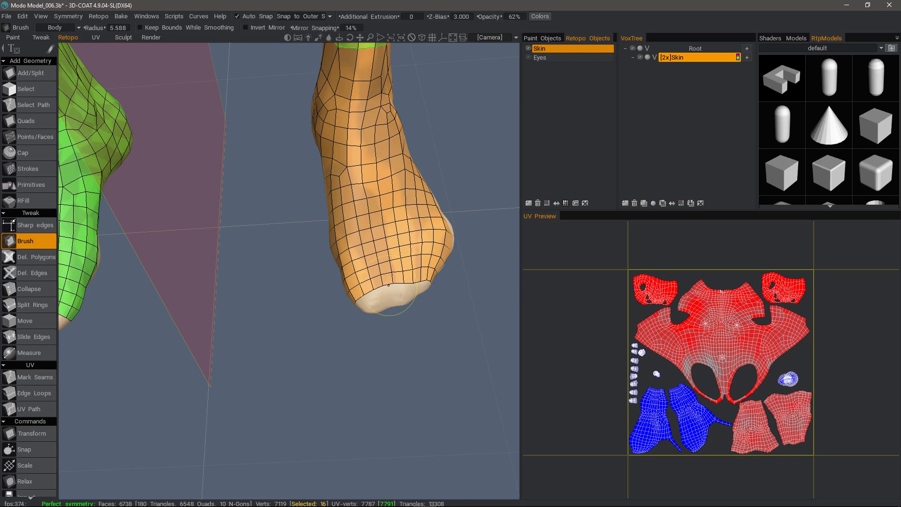
left_click_drag(419, 280, 399, 276, "alt")
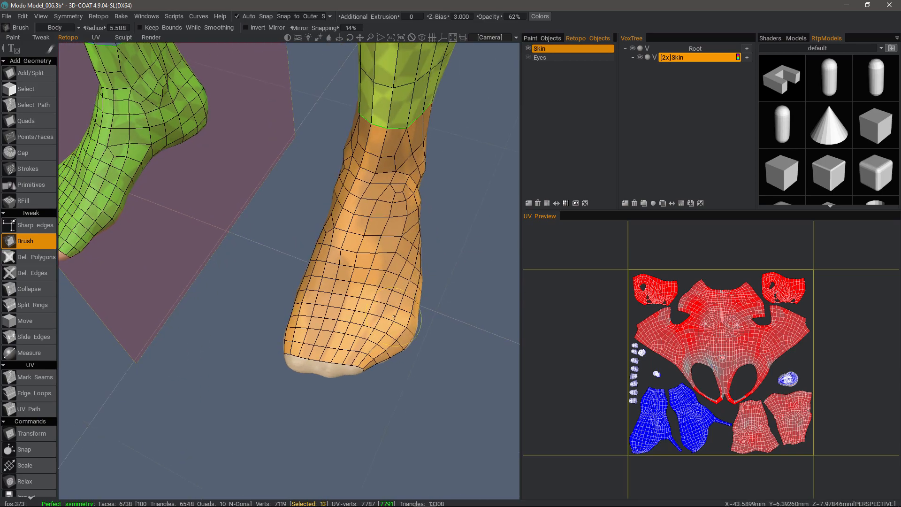
Step: Brush the mesh along the toe opening, from the outer side to the underside, with Keep Bounds While Smoothing off
right_click_drag(408, 347, 361, 367, "alt")
mouse_move(361, 366)
left_mouse_down("alt")
mouse_move(383, 134)
mouse_move(344, 223)
left_mouse_up("alt")
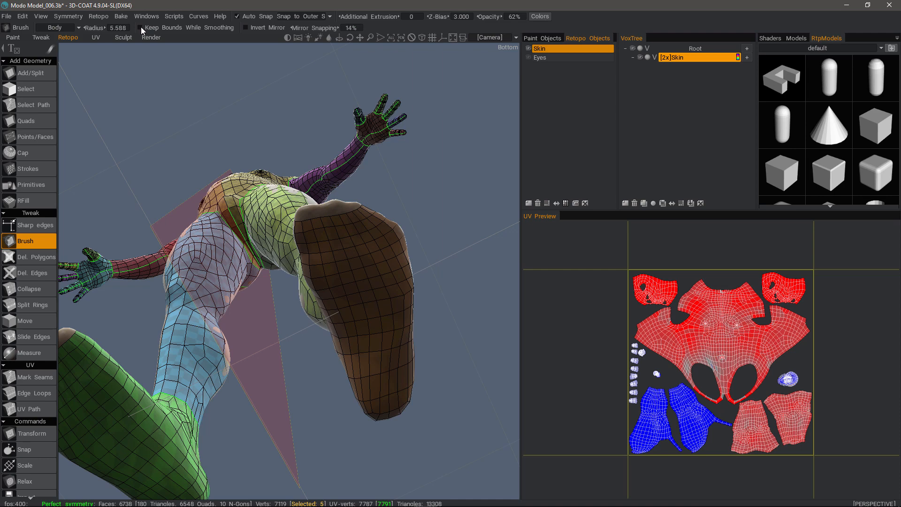
mouse_move(318, 231)
left_mouse_down("shift")
mouse_move(364, 216)
mouse_move(305, 232)
mouse_move(289, 228)
left_mouse_up("shift")
mouse_move(358, 222)
left_mouse_down("shift")
mouse_move(322, 238)
mouse_move(315, 251)
mouse_move(399, 342)
mouse_move(406, 324)
mouse_move(380, 238)
mouse_move(358, 267)
mouse_move(357, 295)
mouse_move(333, 252)
mouse_move(275, 272)
mouse_move(284, 374)
left_mouse_up("shift")
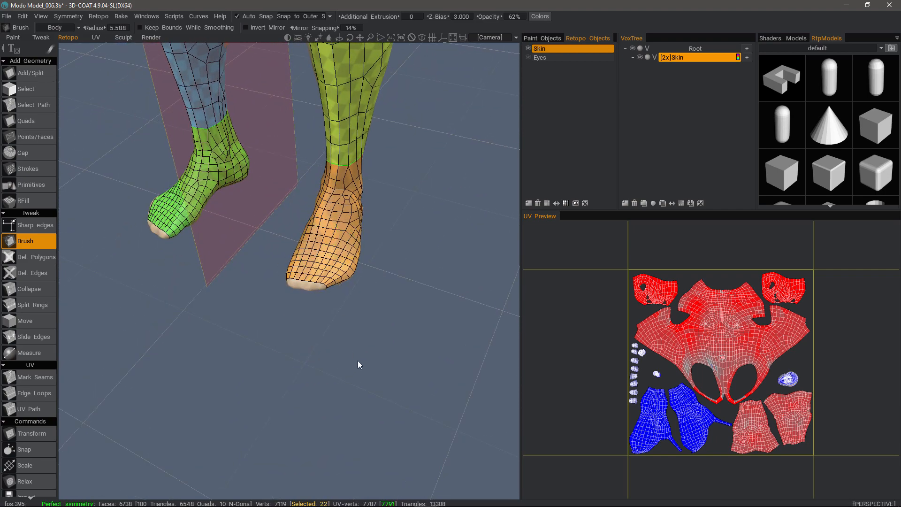
left_click_drag(287, 305, 177, 289)
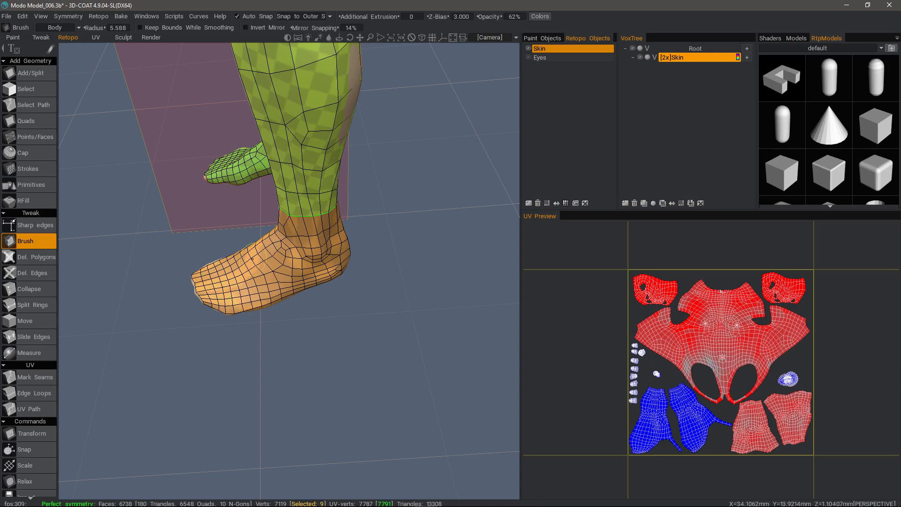
Step: Smooth the sole behind the toes with the Brush, bringing the lower edge of the opening closer to the toe tips
left_click_drag(252, 258, 350, 261, "alt")
right_click_drag(349, 260, 352, 301, "alt")
middle_click_drag(352, 300, 350, 375, "alt")
left_click_drag(349, 375, 348, 172, "alt")
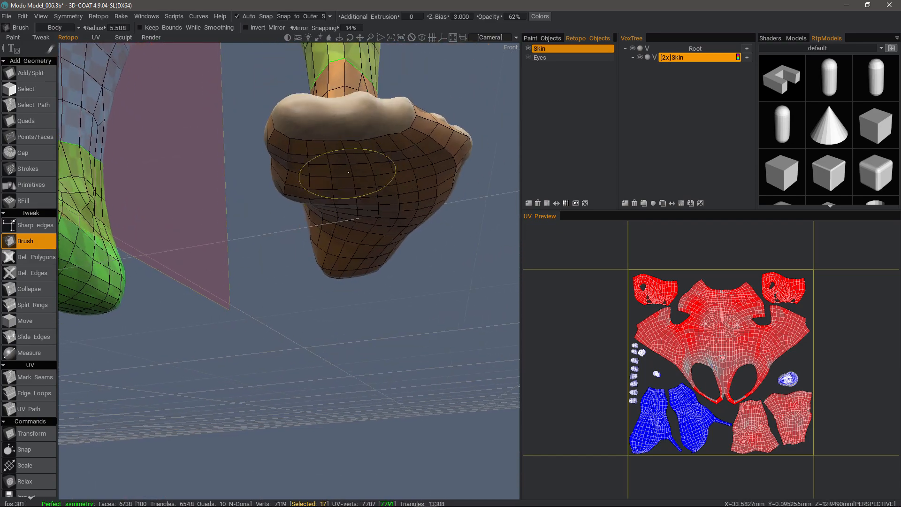
right_click_drag(355, 173, 319, 194, "alt")
left_click_drag(320, 193, 341, 175, "alt")
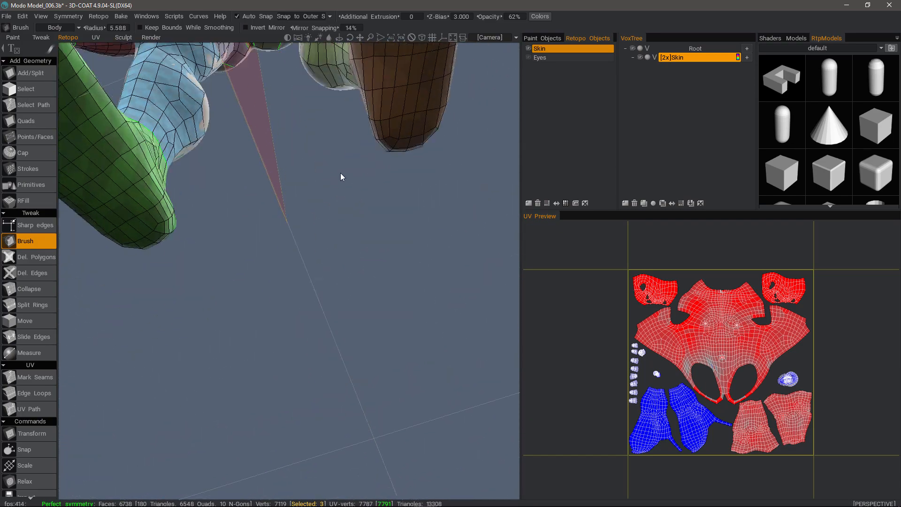
middle_click_drag(341, 175, 348, 300, "alt")
right_click_drag(348, 300, 324, 281, "alt")
left_click_drag(324, 281, 345, 199, "alt")
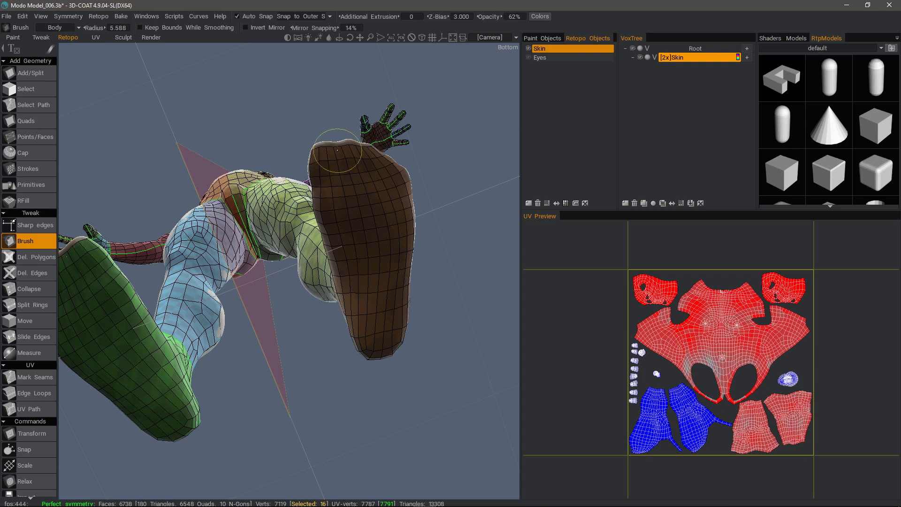
mouse_move(322, 182)
left_mouse_down("alt")
mouse_move(353, 285)
mouse_move(215, 351)
left_mouse_up("alt")
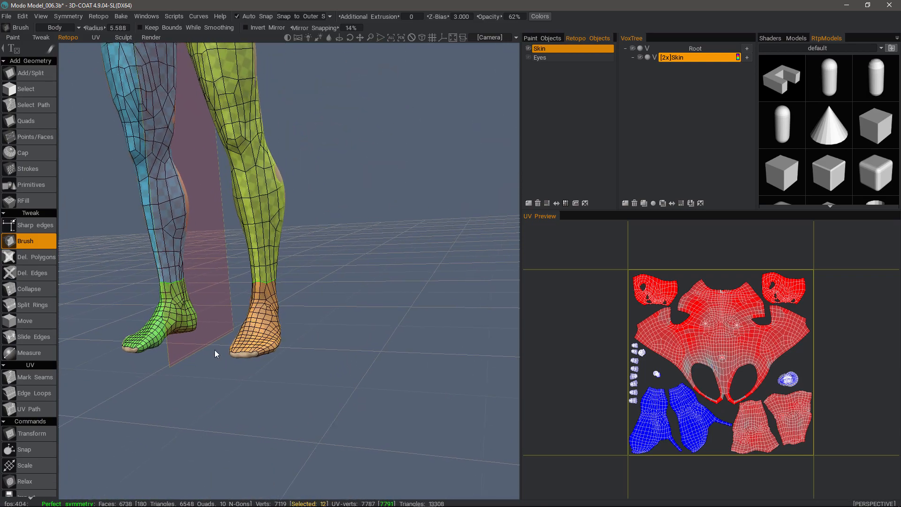
Step: Fill the remaining opening at the front of the toes with quads using the RFill tool
right_click_drag(216, 352, 244, 370, "alt")
mouse_move(244, 370)
left_mouse_down("alt")
mouse_move(250, 395)
mouse_move(239, 397)
left_mouse_up("alt")
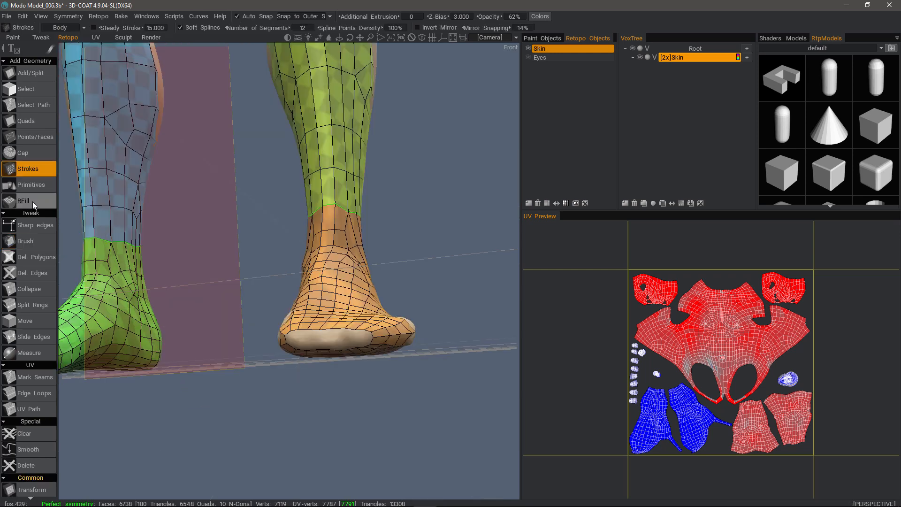
left_click(33, 200)
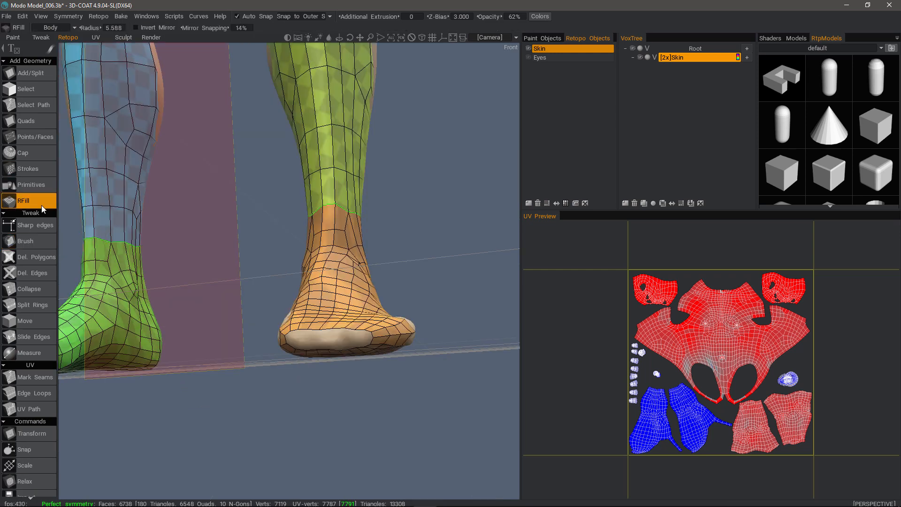
left_click(325, 339)
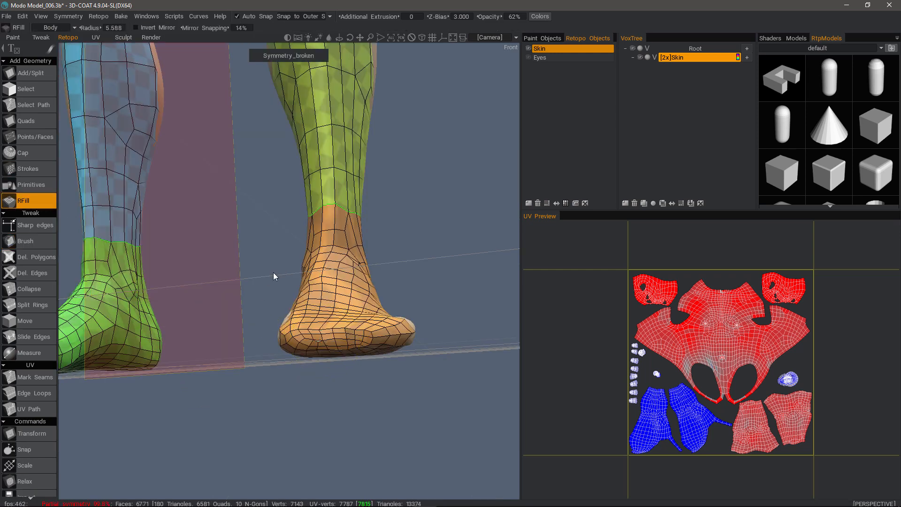
Step: Merge a vertex on the filled toe area into its neighbour with the Move tool in Vertices mode, at a radius of 0.756
left_click_drag(251, 192, 280, 207)
right_click_drag(280, 206, 285, 228)
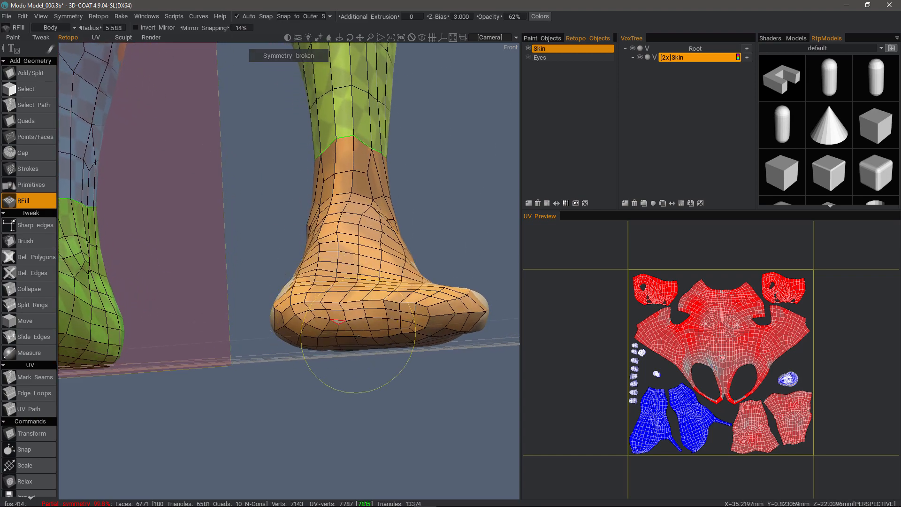
left_click_drag(358, 336, 230, 162, "alt")
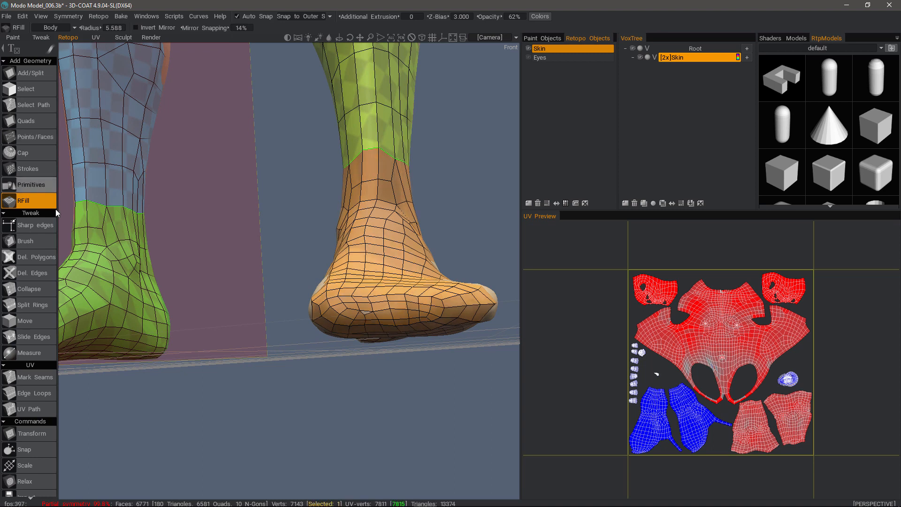
left_click(28, 320)
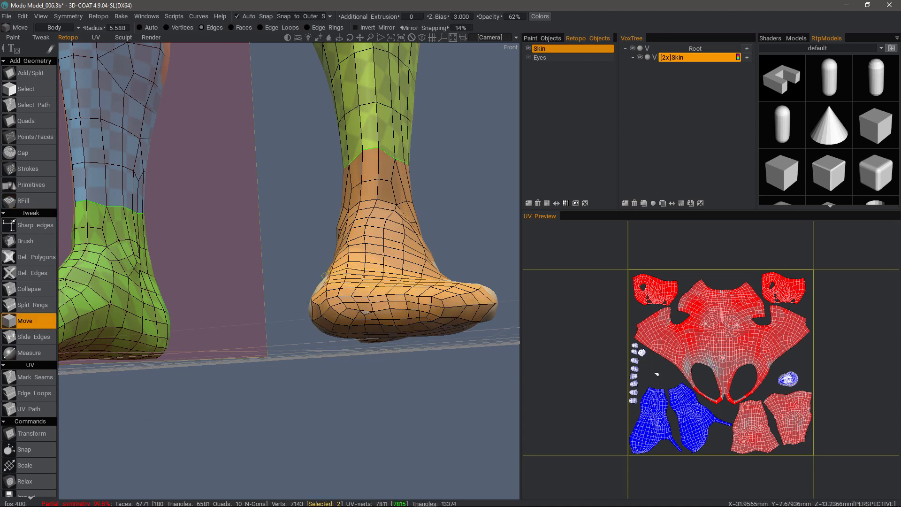
left_click(170, 27)
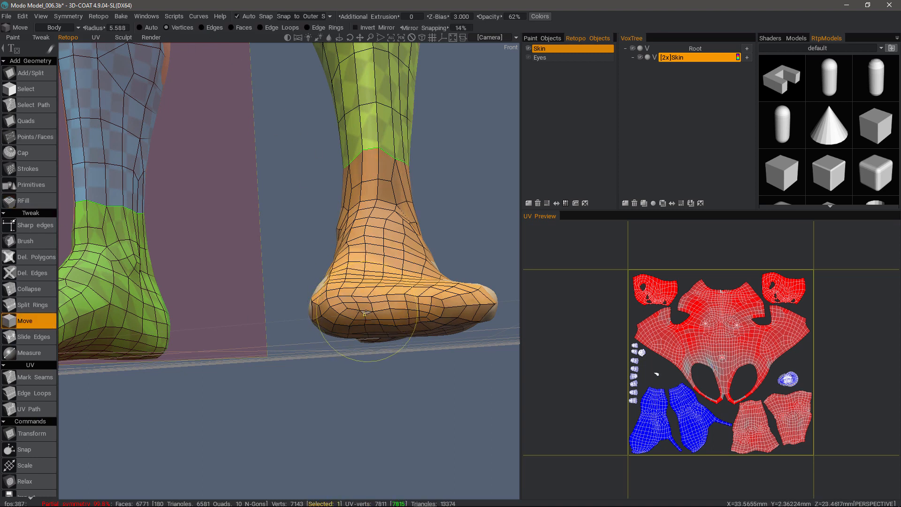
key("bracketleft")
key("bracketleft")
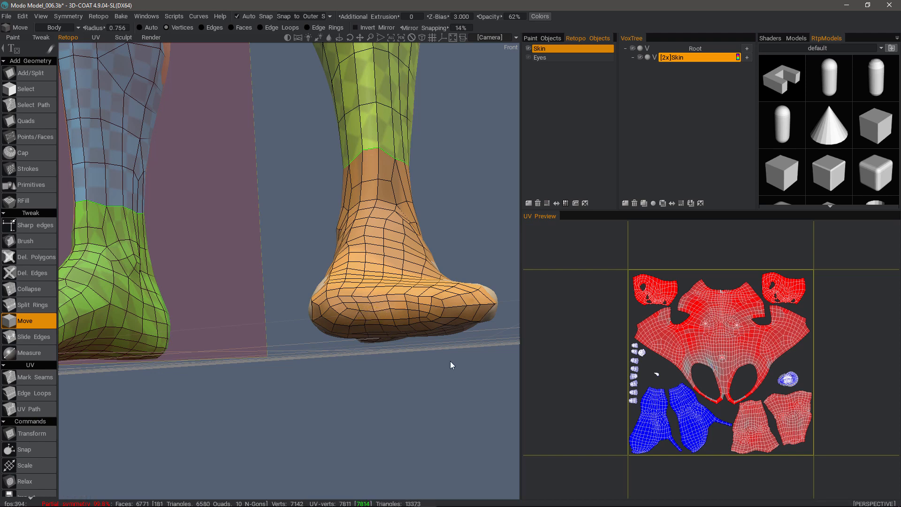
Step: Smooth the mesh over the filled toe area and the front of the ankle with the Brush at a radius of 4.627
left_click(28, 241)
left_click_drag(421, 316, 427, 310, "alt")
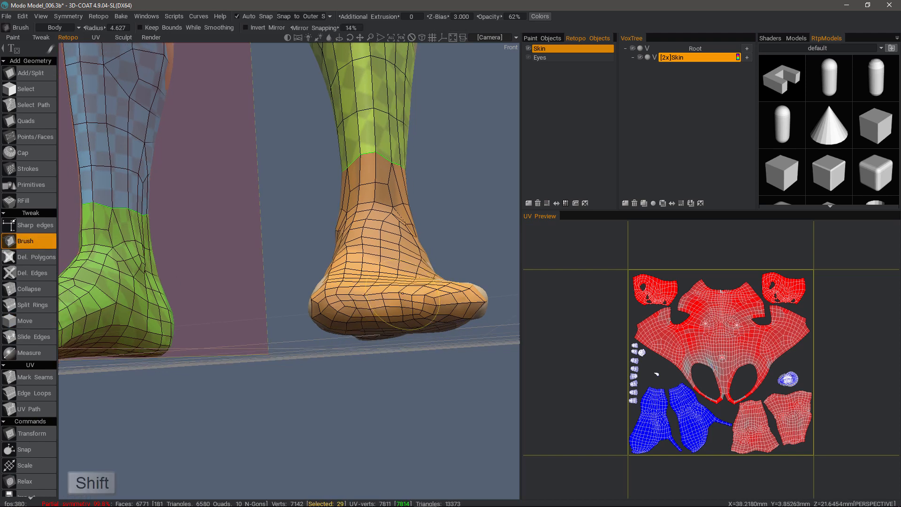
mouse_move(351, 308)
left_mouse_down("shift")
mouse_move(401, 311)
mouse_move(366, 310)
mouse_move(352, 298)
mouse_move(358, 292)
left_mouse_up("shift")
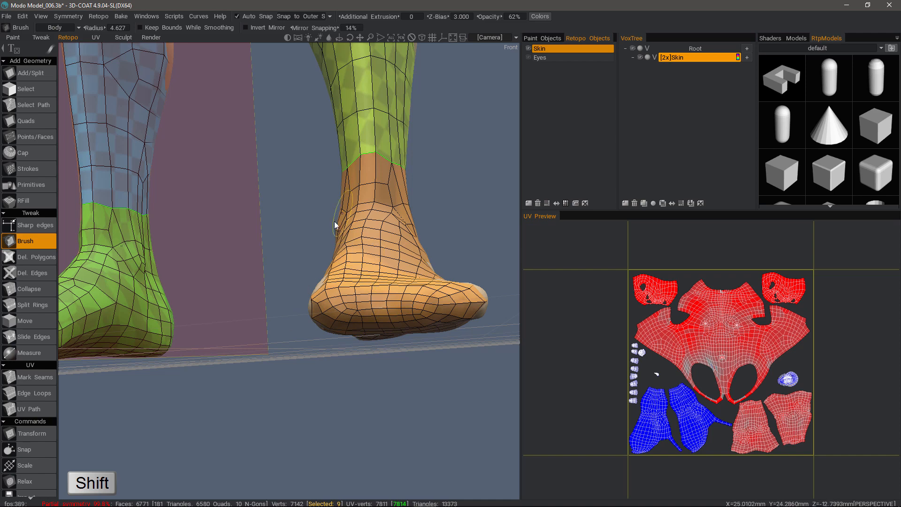
left_click_drag(366, 225, 349, 245, "shift")
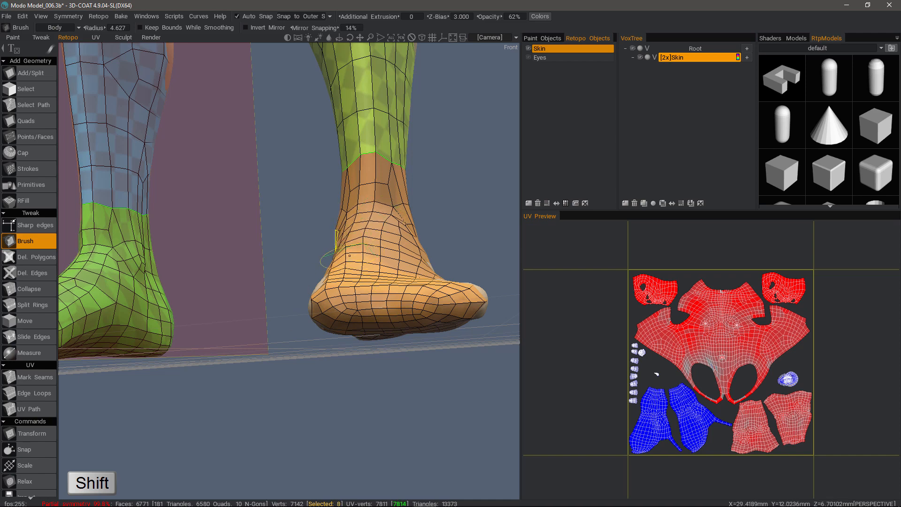